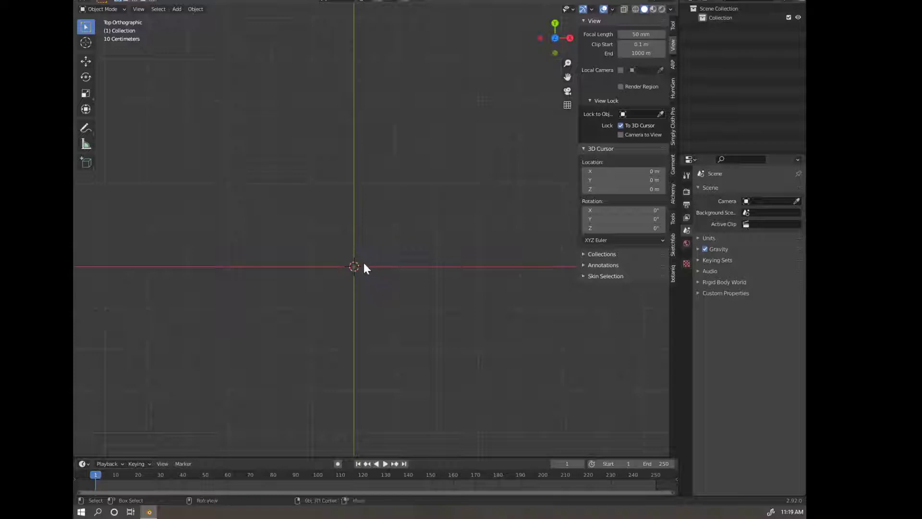
# Add a Bezier curve near the world origin and enter Edit Mode on it
pyautogui.hotkey('shift', 'a')
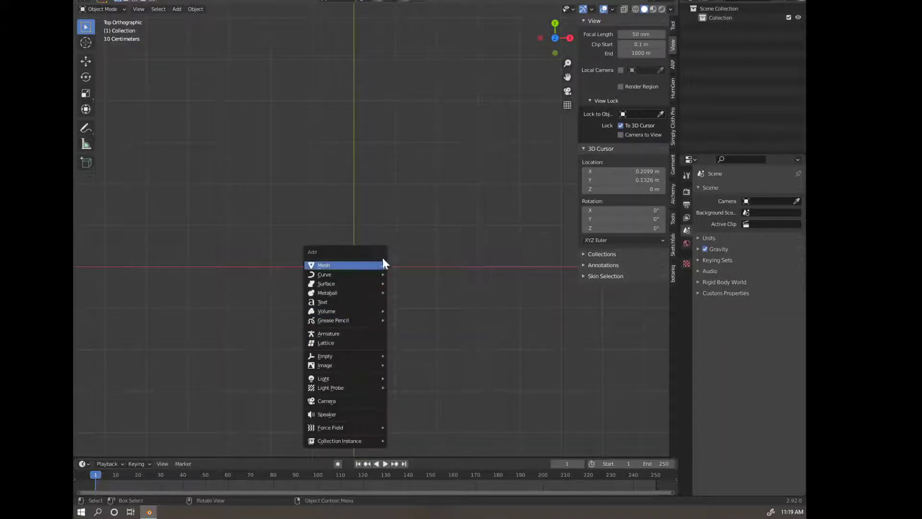
pyautogui.moveTo(370, 277)
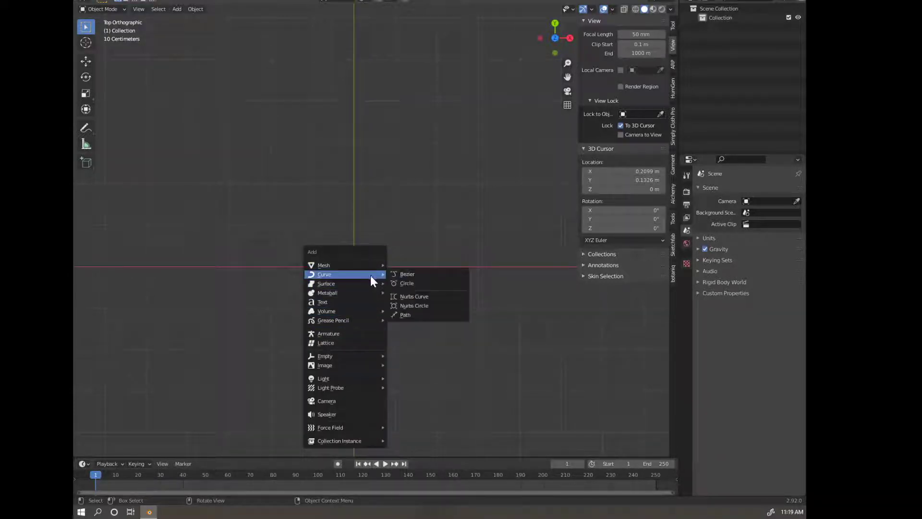
pyautogui.click(418, 275)
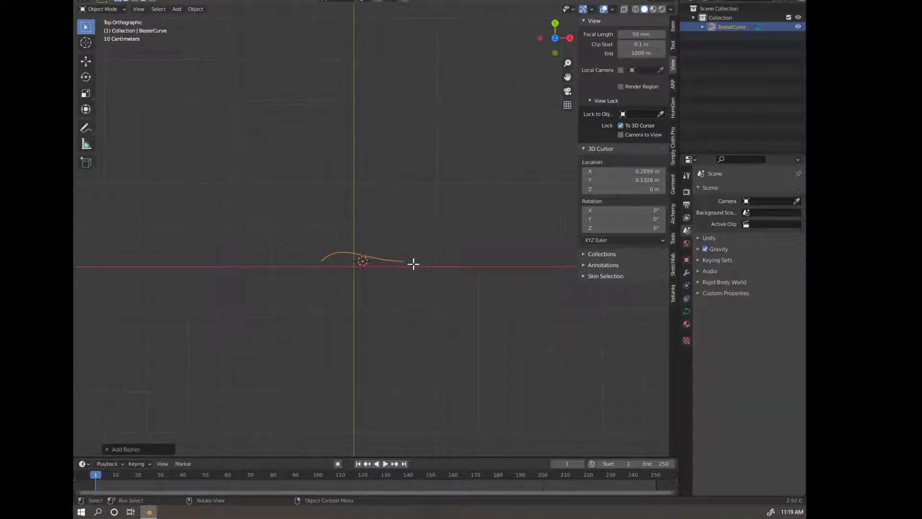
pyautogui.press('Tab')
# Place one end point of the curve below the X axis, then rotate and scale its handles so the segment runs steeply downward
pyautogui.click(395, 272)
pyautogui.press('g')
pyautogui.click(427, 319)
pyautogui.press('r')
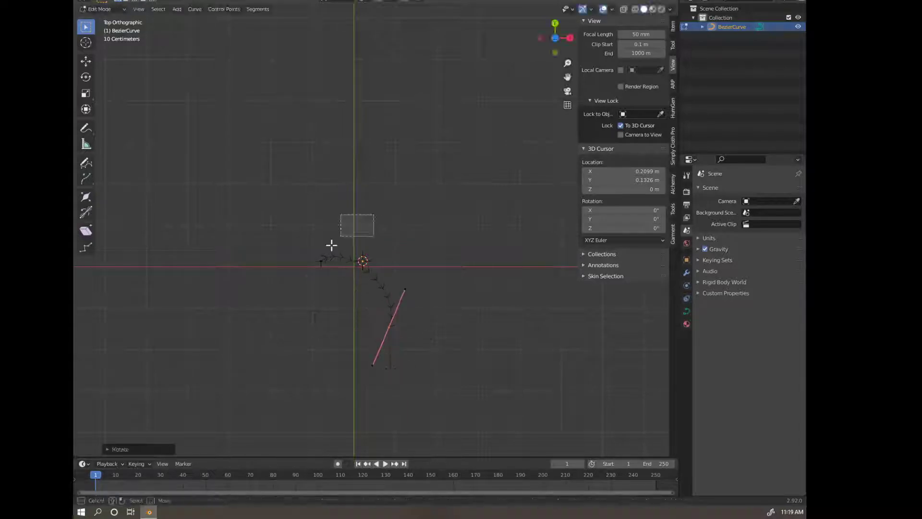
pyautogui.click(439, 286)
pyautogui.press('s')
pyautogui.click(491, 284)
# Move the curve's opposite end up above the X axis and rotate its handles to begin an arch
pyautogui.press('g')
pyautogui.click(444, 217)
pyautogui.press('g')
pyautogui.click(345, 196)
pyautogui.press('r')
pyautogui.click(312, 141)
# Position and rotate the arch's free end so the curve bends over the Y axis and down toward negative X
pyautogui.press('g')
pyautogui.click(321, 177)
pyautogui.press('r')
pyautogui.click(309, 165)
pyautogui.click(379, 175)
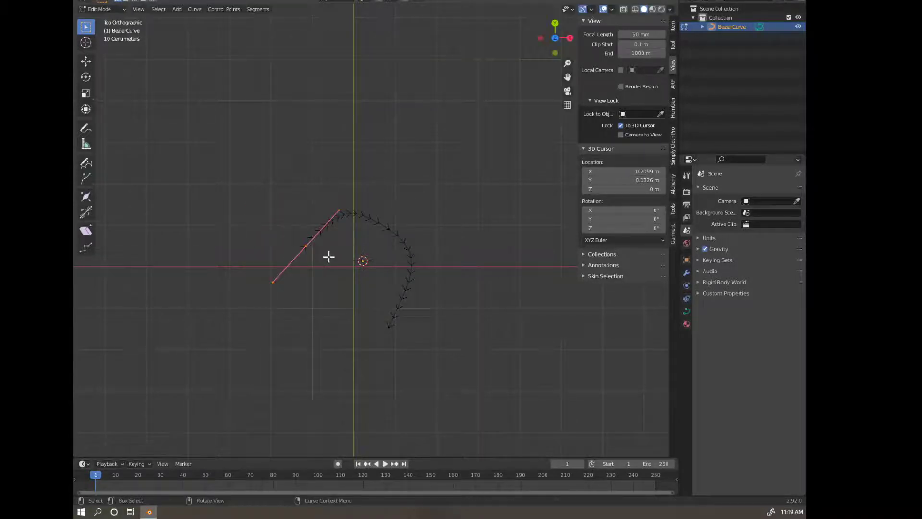
# Extrude a control point from the arch's free end to below the origin, rotating and scaling its handles to continue the loop
pyautogui.press('r')
pyautogui.click(316, 310)
pyautogui.press('g')
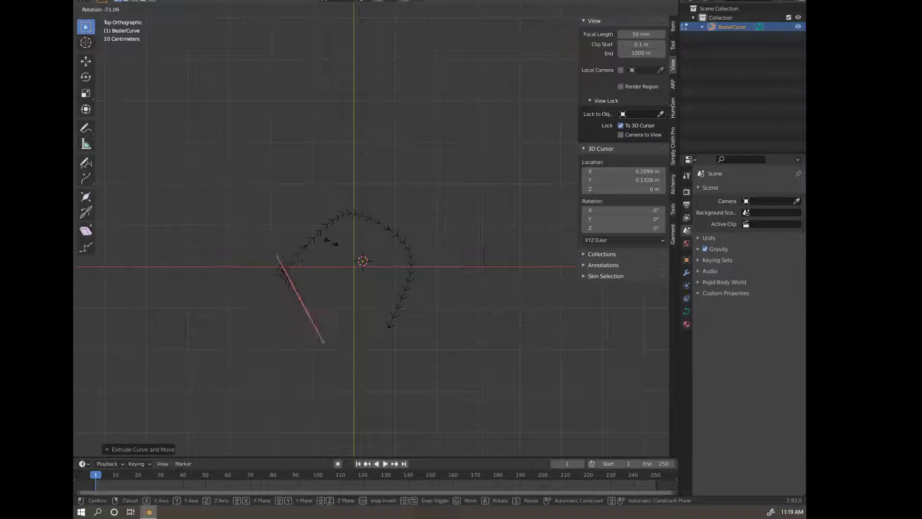
pyautogui.click(367, 267)
pyautogui.press('r')
pyautogui.click(404, 269)
pyautogui.press('s')
pyautogui.click(424, 239)
pyautogui.press('g')
pyautogui.click(420, 227)
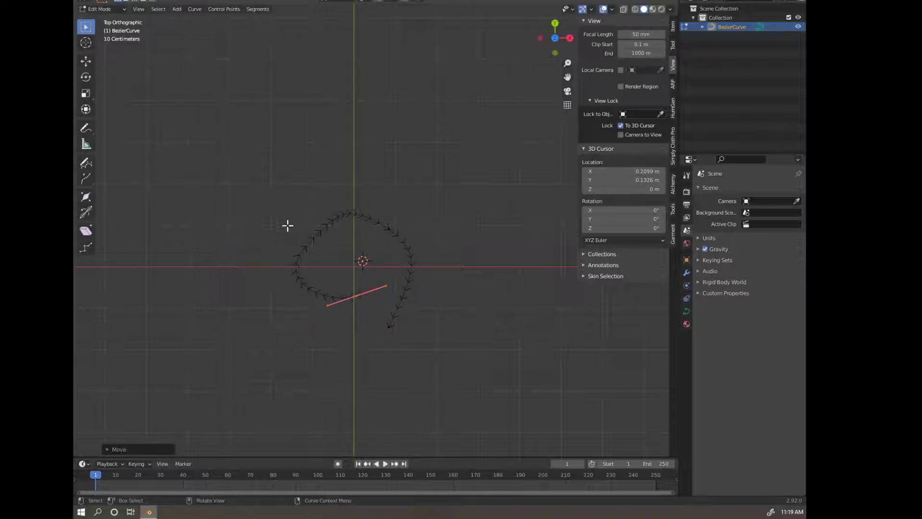
# Rotate and scale the handles of the outer loop's side and upper control points to round the loop
pyautogui.click(306, 245)
pyautogui.press('r')
pyautogui.click(342, 189)
pyautogui.press('s')
pyautogui.click(329, 208)
pyautogui.click(406, 211)
pyautogui.press('s')
pyautogui.click(407, 218)
# Extrude the loop's lower end inward and position the rotated control point just beneath the top of the outer loop
pyautogui.moveTo(373, 289); pyautogui.dragTo(345, 323)
pyautogui.press('e')
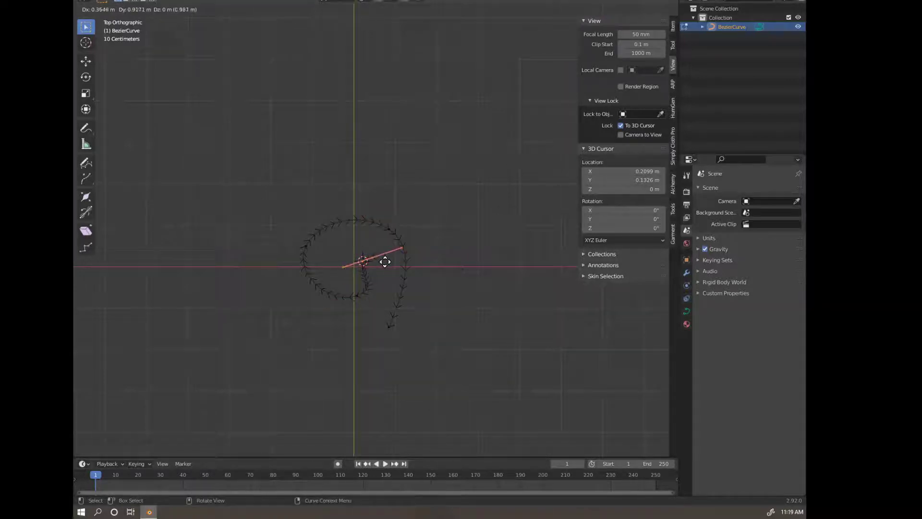
pyautogui.click(385, 261)
pyautogui.press('r')
pyautogui.click(357, 237)
pyautogui.press('g')
pyautogui.click(345, 230)
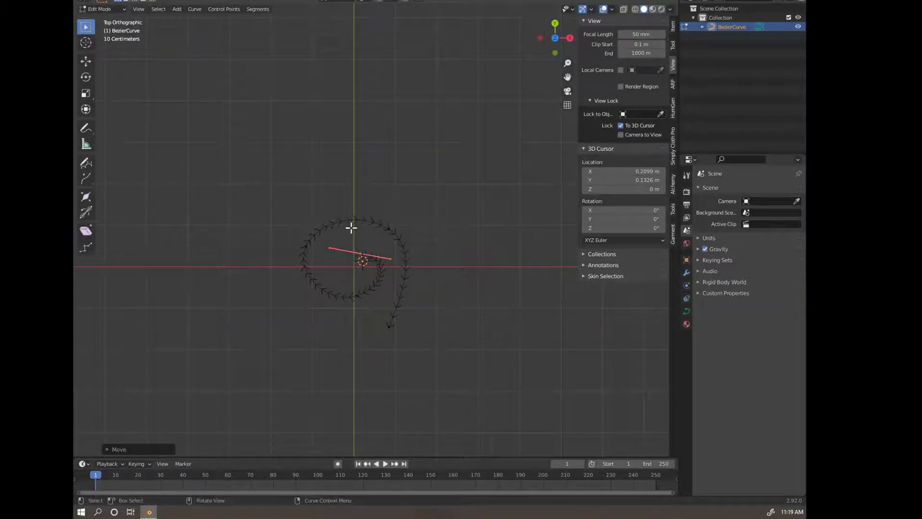
pyautogui.press('g')
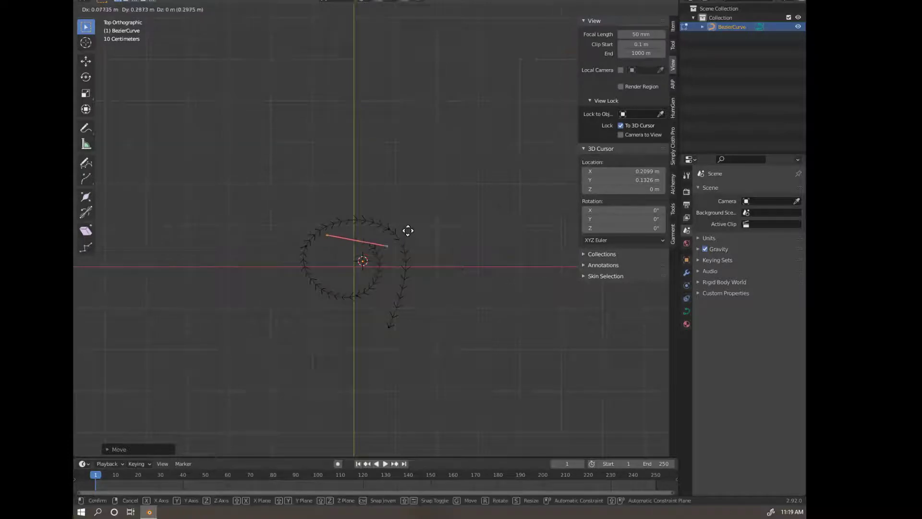
pyautogui.click(413, 234)
# Extrude another inner control point down the negative X side, rotate its handles, and adjust the inner turn's upper point
pyautogui.press('e')
pyautogui.click(367, 246)
pyautogui.press('r')
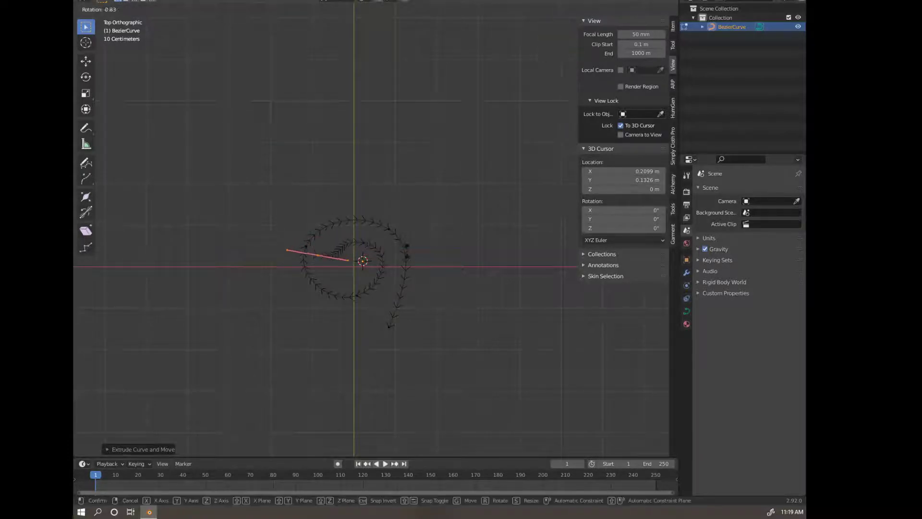
pyautogui.click(379, 241)
pyautogui.press('g')
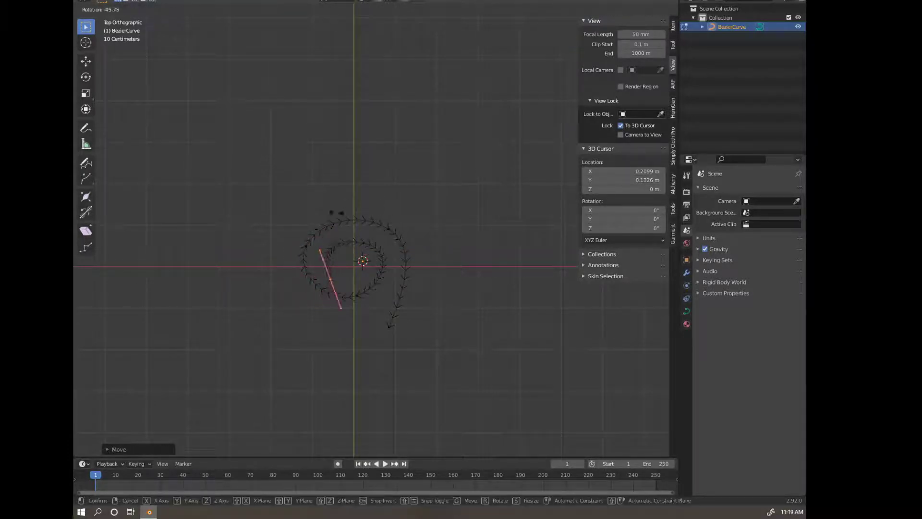
pyautogui.click(346, 212)
pyautogui.press('r')
pyautogui.click(370, 219)
pyautogui.click(367, 240)
pyautogui.press('g')
pyautogui.click(366, 233)
# Extrude the inner end of the spiral to its centre, then rotate the new point and shorten its handles
pyautogui.click(327, 274)
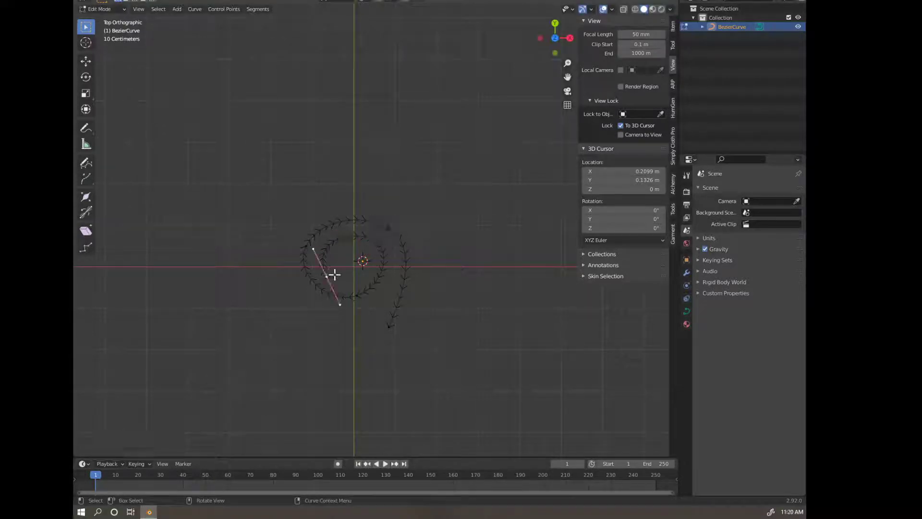
pyautogui.press('e')
pyautogui.click(366, 267)
pyautogui.press('r')
pyautogui.click(325, 260)
pyautogui.press('s')
pyautogui.click(384, 257)
# Refine the position, rotation and handle length of the spiral's central end point
pyautogui.press('g')
pyautogui.click(382, 242)
pyautogui.press('r')
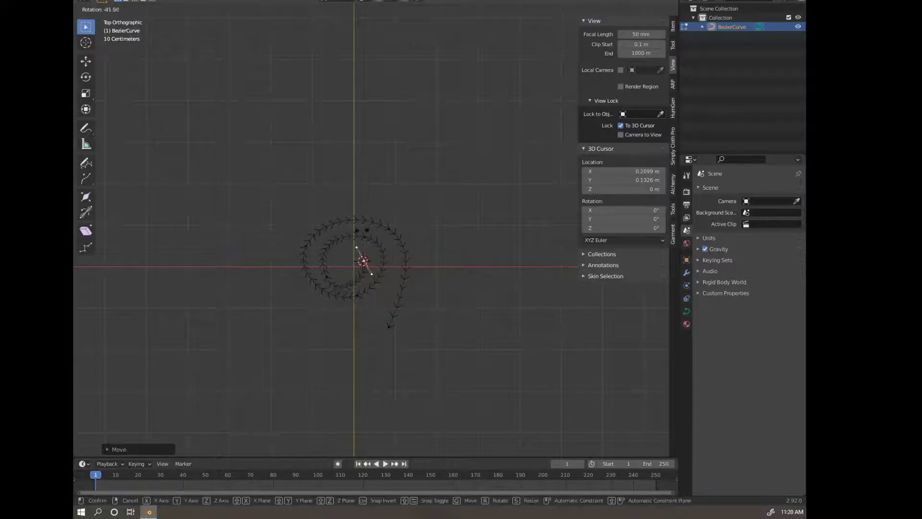
pyautogui.click(377, 269)
pyautogui.press('s')
pyautogui.click(345, 221)
pyautogui.press('g')
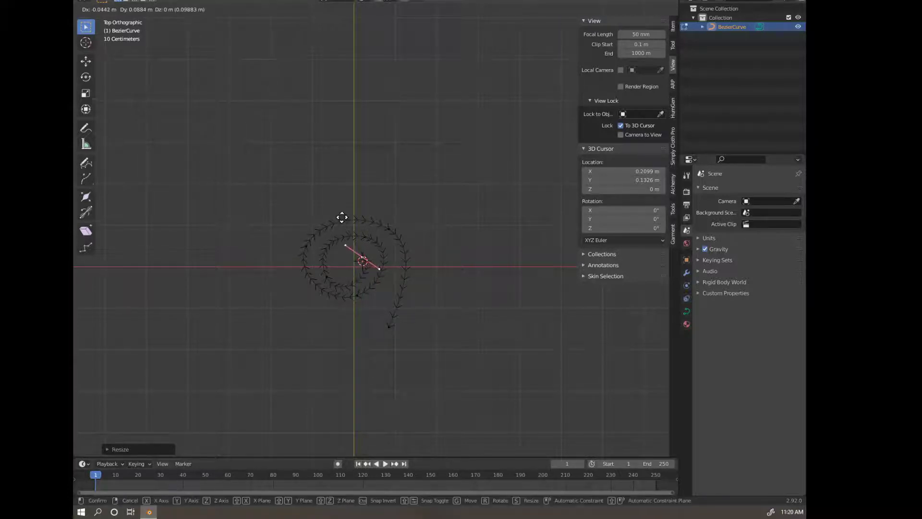
pyautogui.click(341, 218)
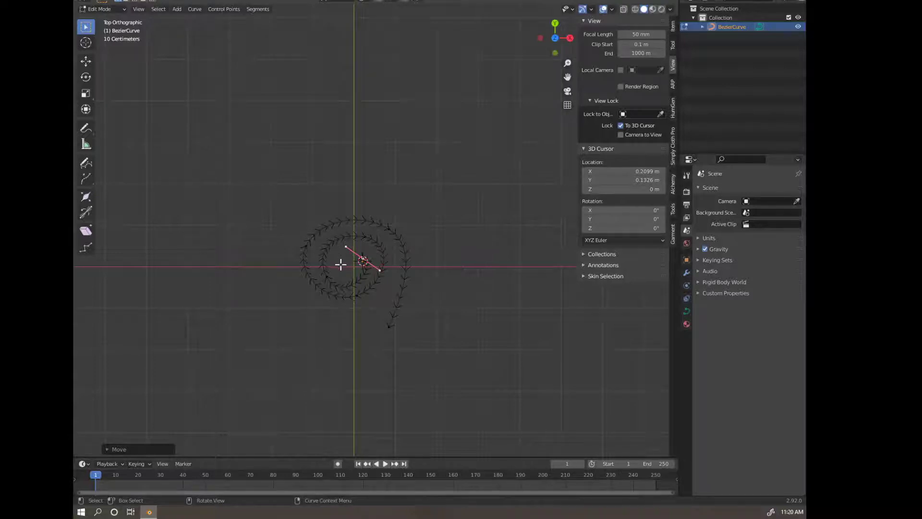
# Smooth the innermost turn by rotating and moving its side control point, then moving and scaling the central end point
pyautogui.click(329, 276)
pyautogui.press('r')
pyautogui.click(355, 240)
pyautogui.press('g')
pyautogui.click(360, 240)
pyautogui.click(361, 260)
pyautogui.press('g')
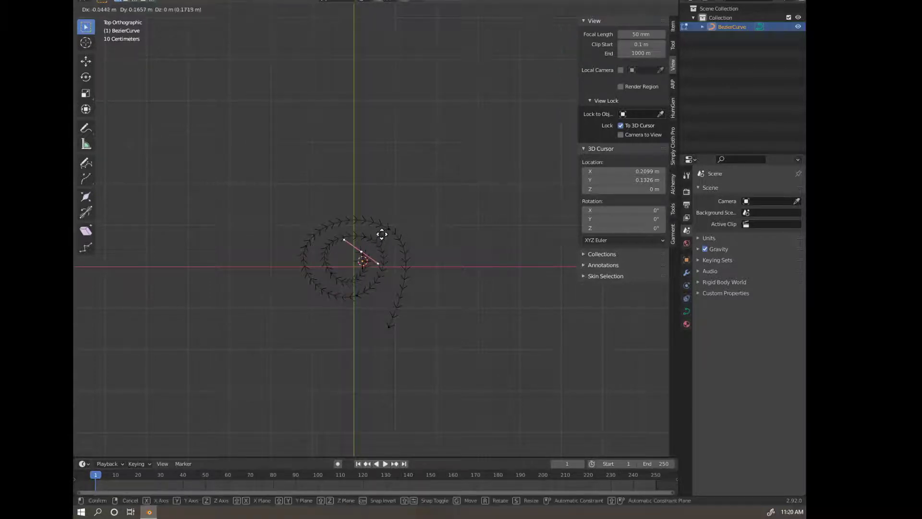
pyautogui.click(381, 234)
pyautogui.press('s')
pyautogui.click(374, 236)
# Shift the upper control points of the outer and inner turns to even out the spacing, then deselect the points
pyautogui.click(390, 223)
pyautogui.press('g')
pyautogui.click(390, 221)
pyautogui.press('g')
pyautogui.click(381, 211)
pyautogui.click(364, 232)
pyautogui.press('g')
pyautogui.click(369, 232)
pyautogui.click(422, 262)
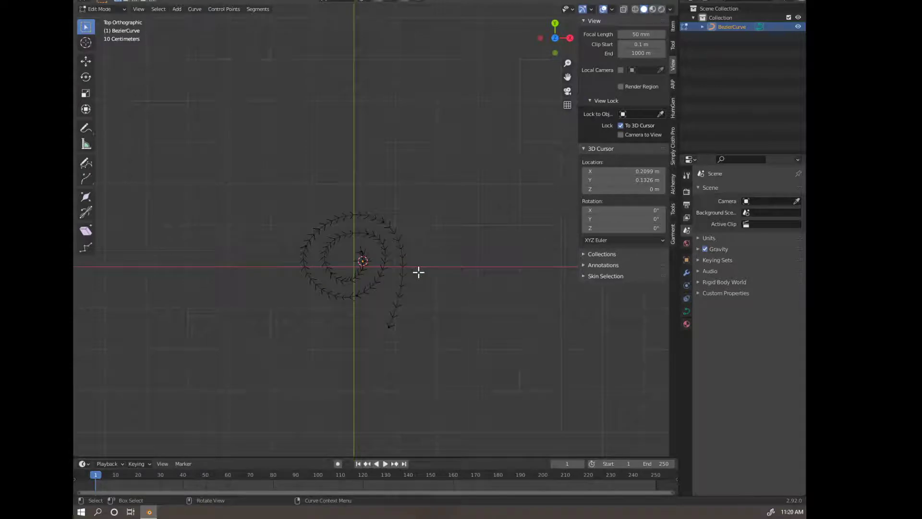
# Set the curve geometry's extrusion to 0.02 m and offset to 0.06 m, then return to Object Mode
pyautogui.click(685, 260)
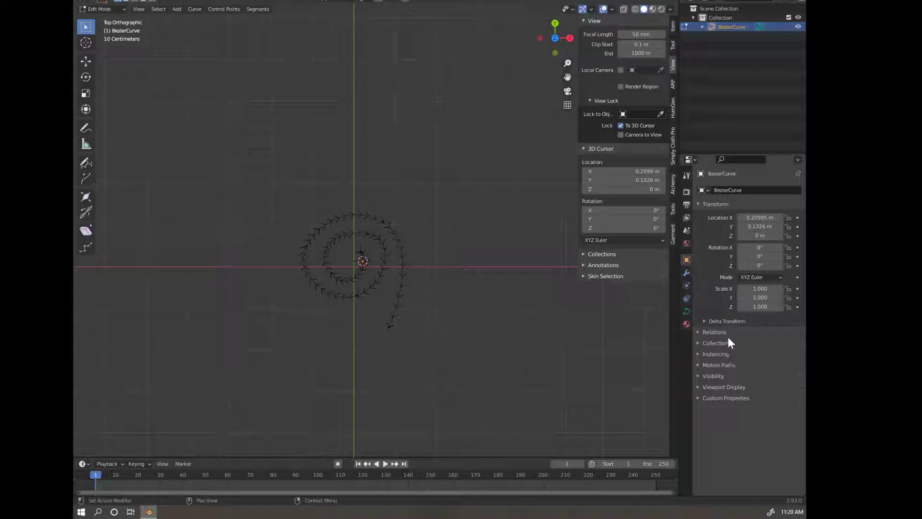
pyautogui.click(686, 311)
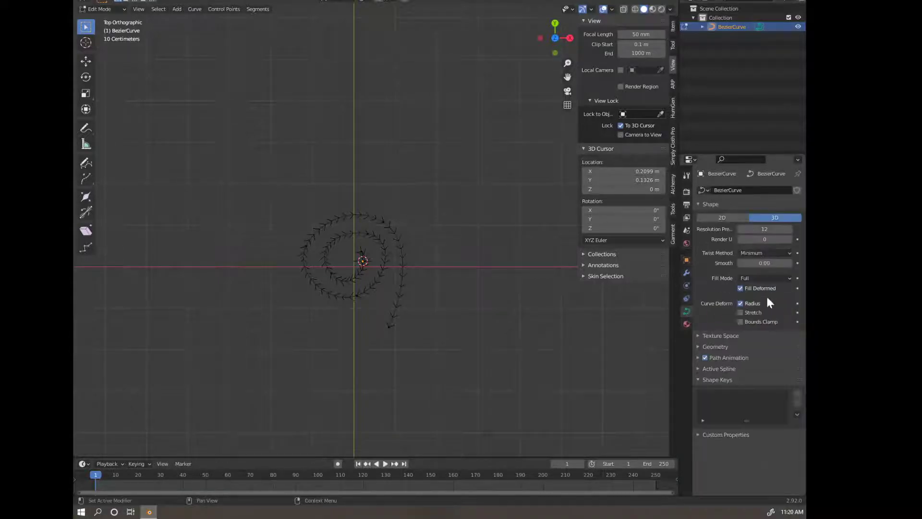
pyautogui.click(721, 346)
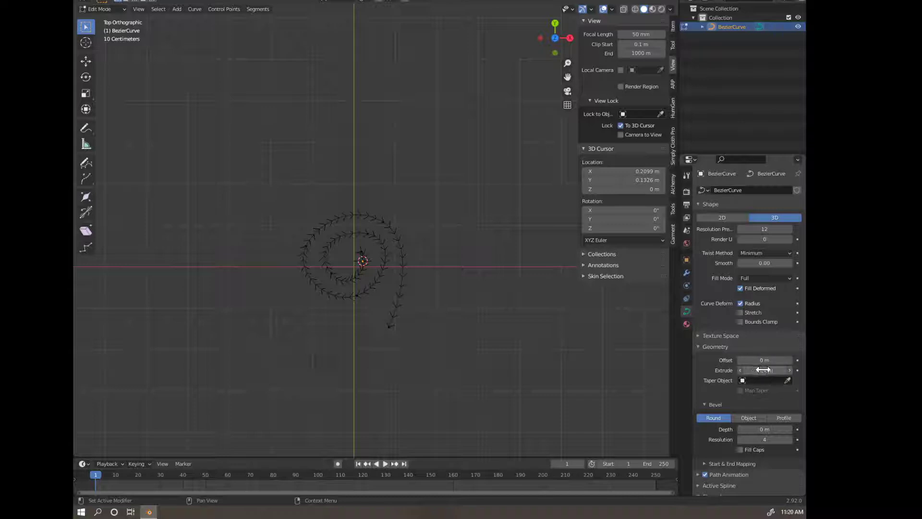
pyautogui.moveTo(763, 369); pyautogui.dragTo(770, 370)
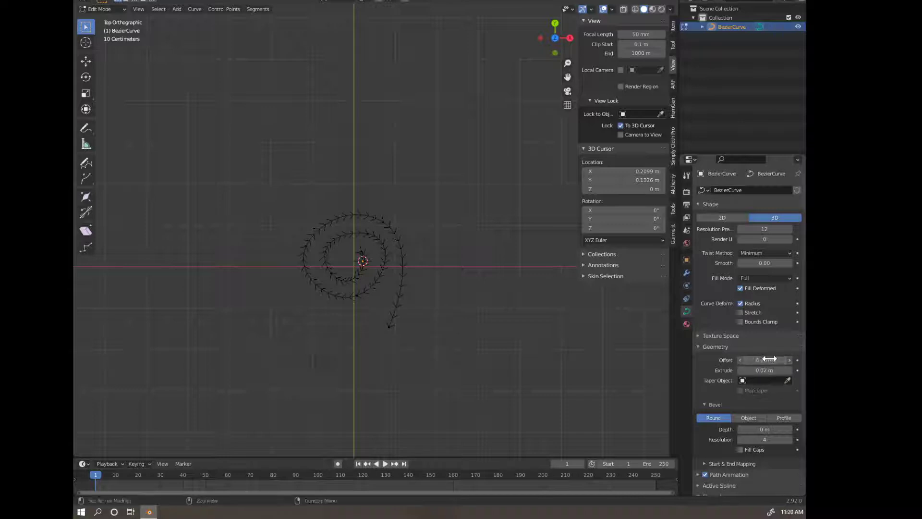
pyautogui.hotkey('ctrl', 'Tab')
pyautogui.click(322, 276)
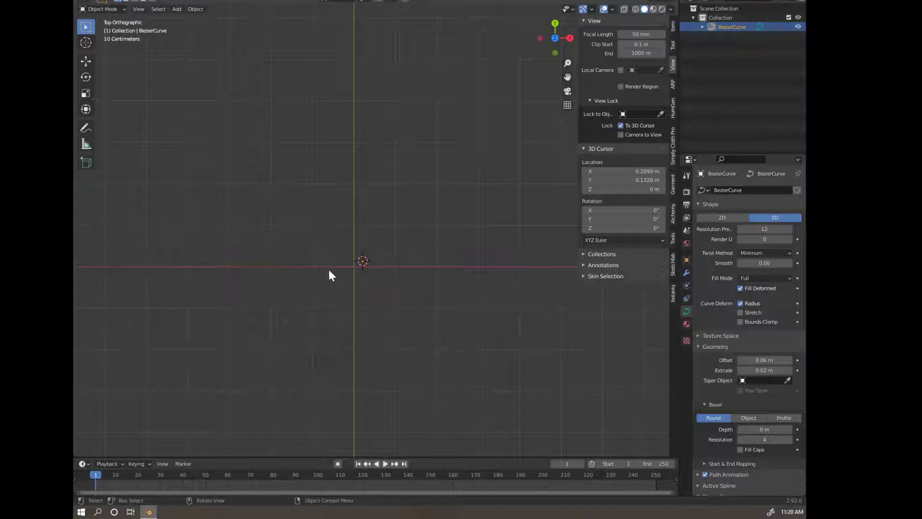
# Set the spiral curve's extrusion to 0.18 m and its offset to 0 m
pyautogui.moveTo(375, 236); pyautogui.dragTo(385, 218, button='middle')
pyautogui.scroll(3, 406, 198)
pyautogui.scroll(2, 405, 207)
pyautogui.moveTo(764, 370)
pyautogui.mouseDown()
pyautogui.moveTo(783, 370)
pyautogui.moveTo(752, 370)
pyautogui.mouseUp()
pyautogui.moveTo(573, 342); pyautogui.dragTo(511, 298, button='middle')
pyautogui.moveTo(764, 360)
pyautogui.mouseDown()
pyautogui.moveTo(745, 362)
pyautogui.moveTo(763, 361)
pyautogui.mouseUp()
pyautogui.click(763, 360)
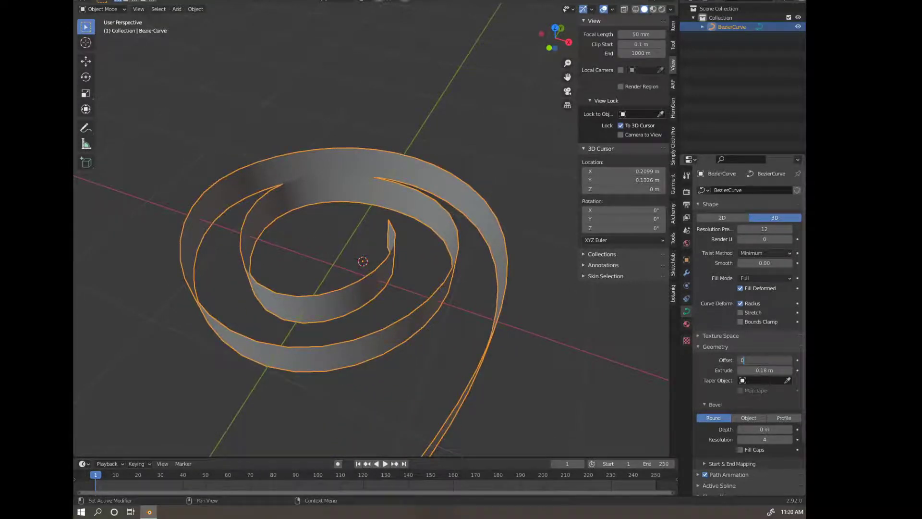
pyautogui.press('Return')
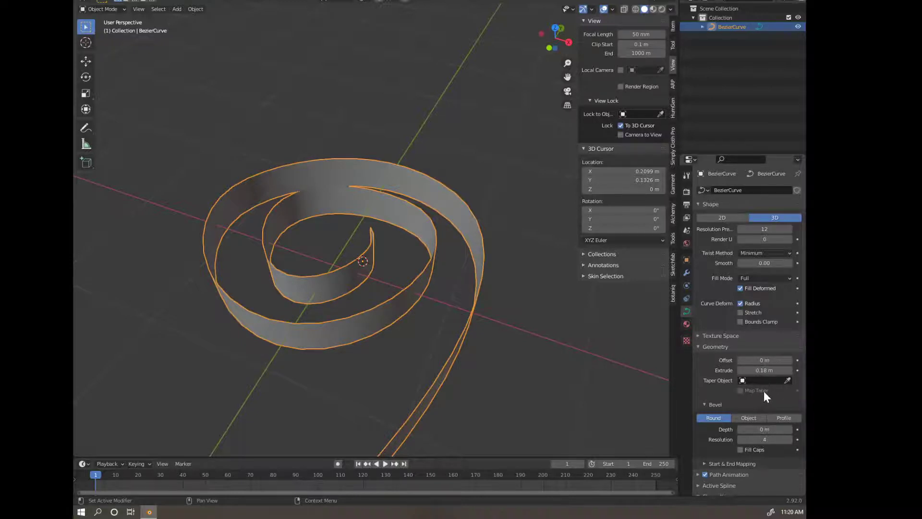
# Set the spiral's extrusion to 0.21 m and its bevel type to Profile
pyautogui.moveTo(764, 371); pyautogui.dragTo(765, 370)
pyautogui.click(754, 418)
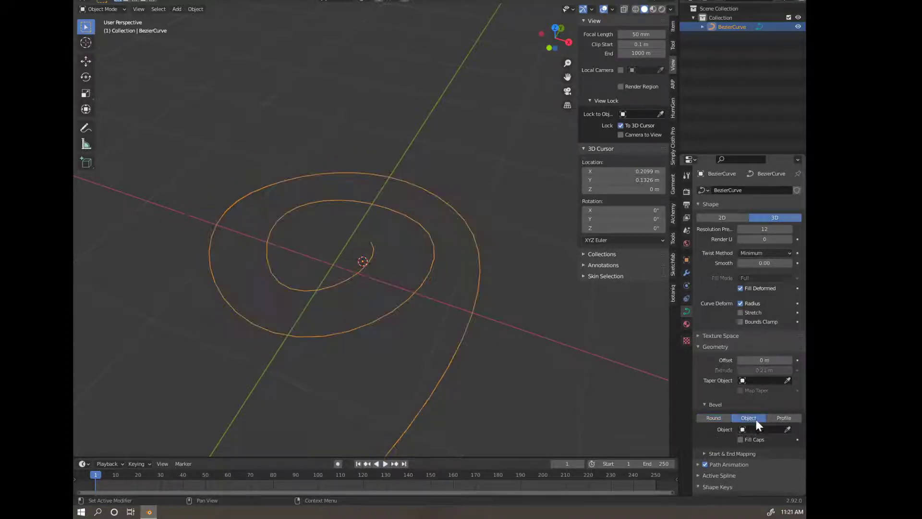
pyautogui.click(782, 418)
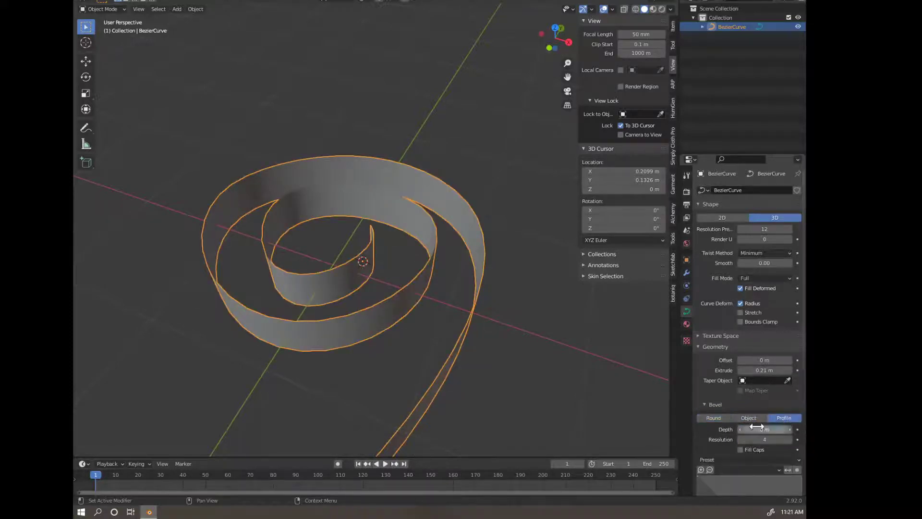
# Shape the custom bevel profile into an S-like curve using two intermediate control points
pyautogui.scroll(-5, 738, 360)
pyautogui.scroll(-3, 733, 444)
pyautogui.moveTo(722, 357); pyautogui.dragTo(784, 388)
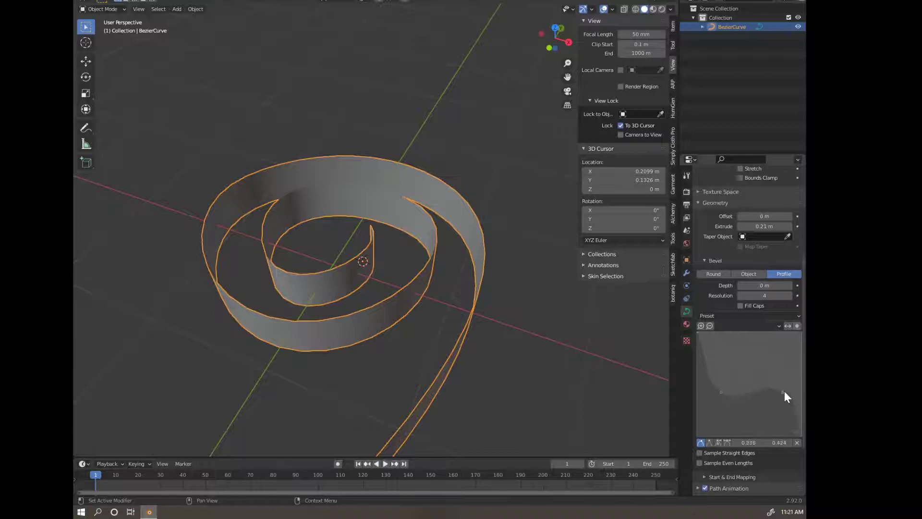
pyautogui.click(704, 338)
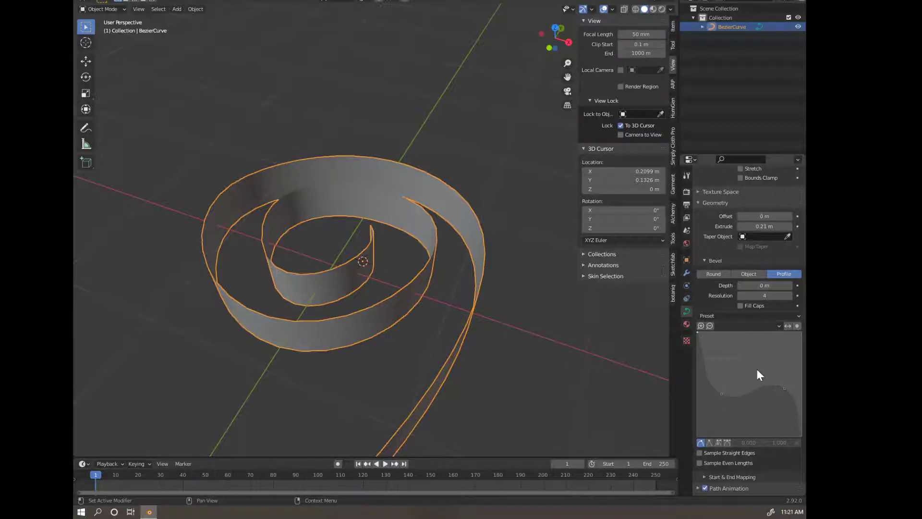
pyautogui.scroll(7, 759, 374)
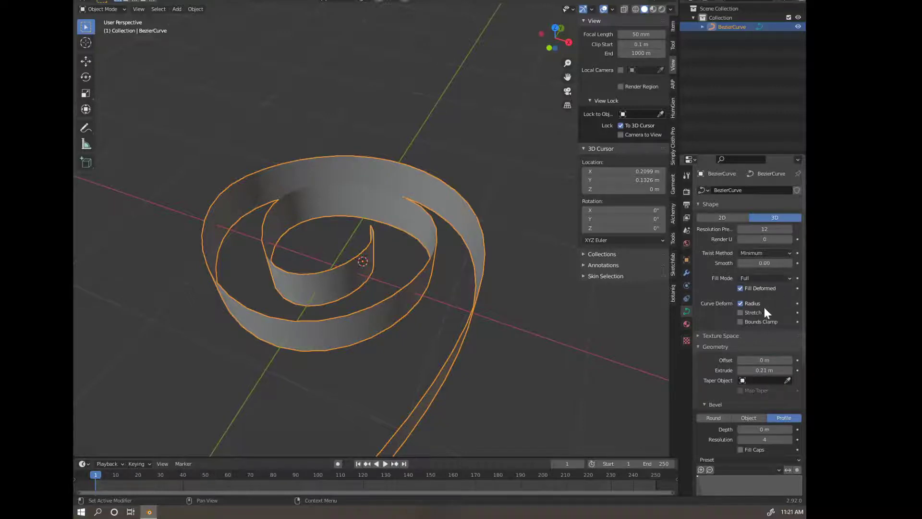
pyautogui.click(763, 279)
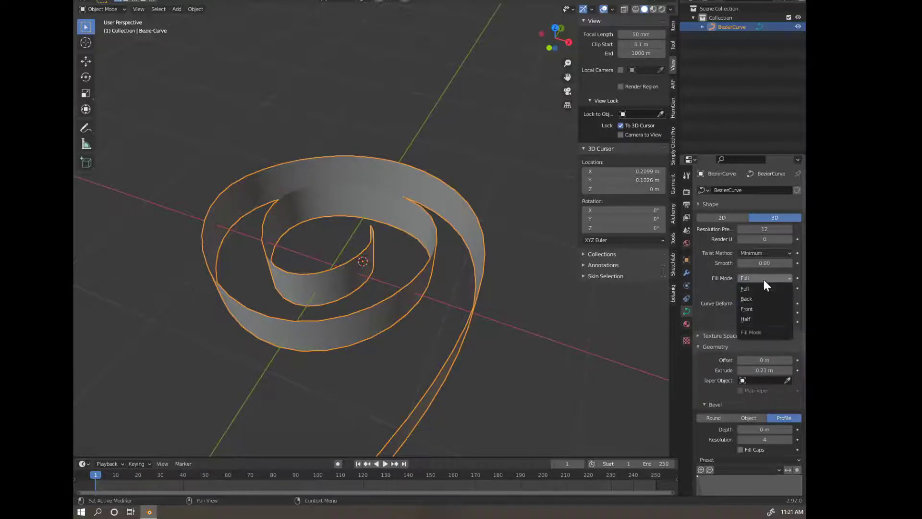
pyautogui.click(764, 278)
pyautogui.scroll(-4, 773, 294)
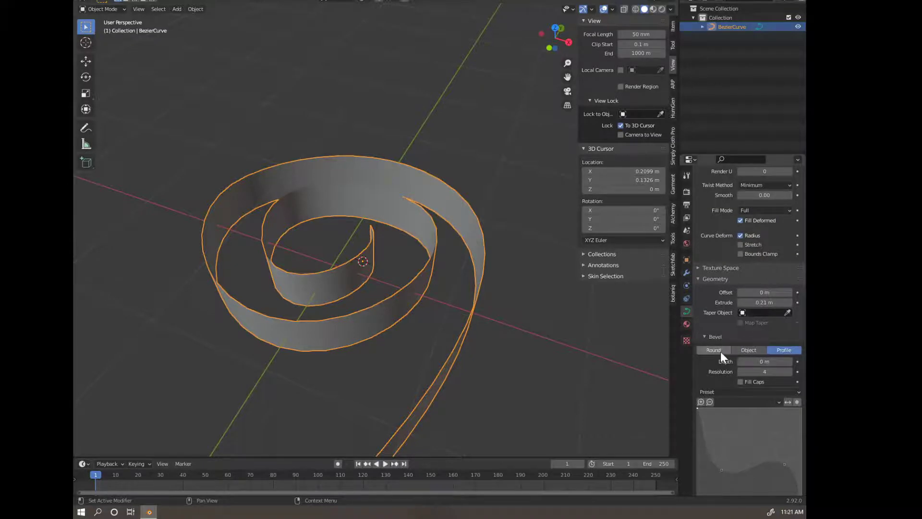
# Give the spiral a bevel depth of 0.16 m and apply the custom Profile bevel
pyautogui.click(713, 350)
pyautogui.moveTo(761, 368); pyautogui.dragTo(775, 368)
pyautogui.click(782, 357)
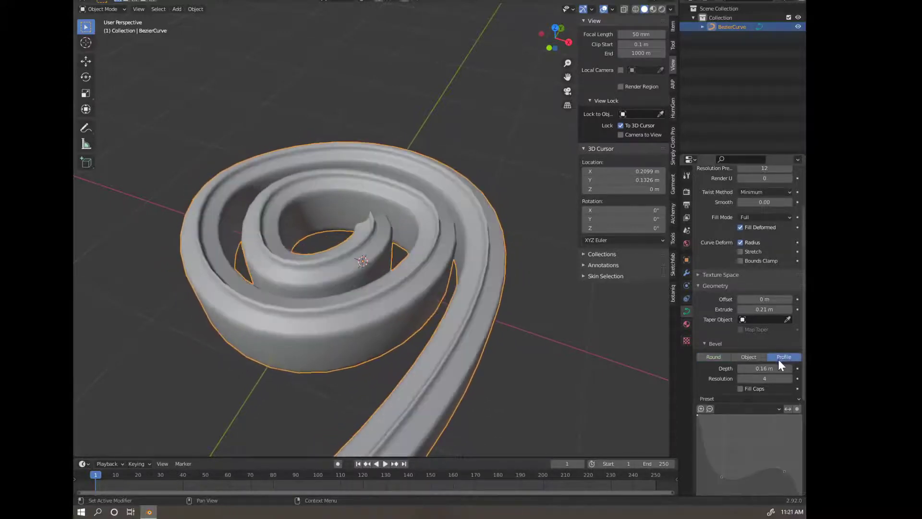
# Reshape the custom bevel profile by raising its first intermediate control point to flatten the dip
pyautogui.moveTo(545, 301); pyautogui.dragTo(537, 278, button='middle')
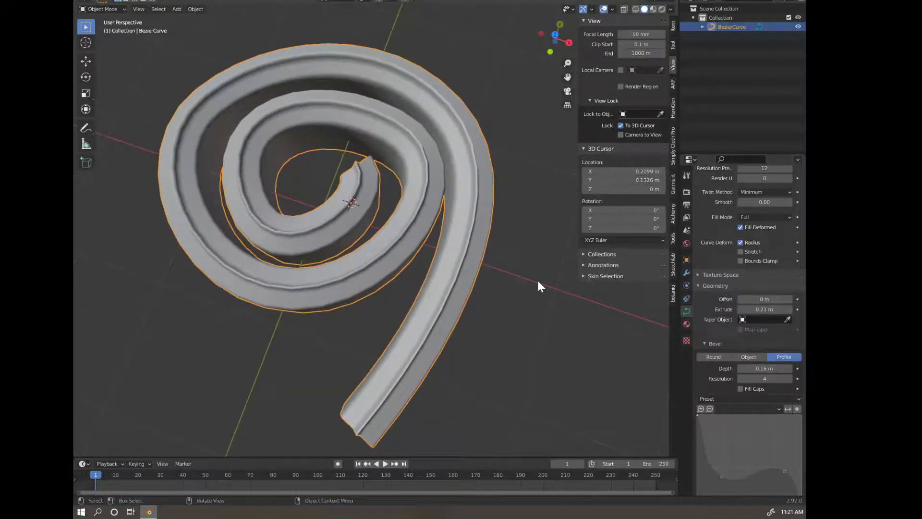
pyautogui.moveTo(735, 425); pyautogui.dragTo(739, 422)
pyautogui.moveTo(725, 460); pyautogui.dragTo(724, 466)
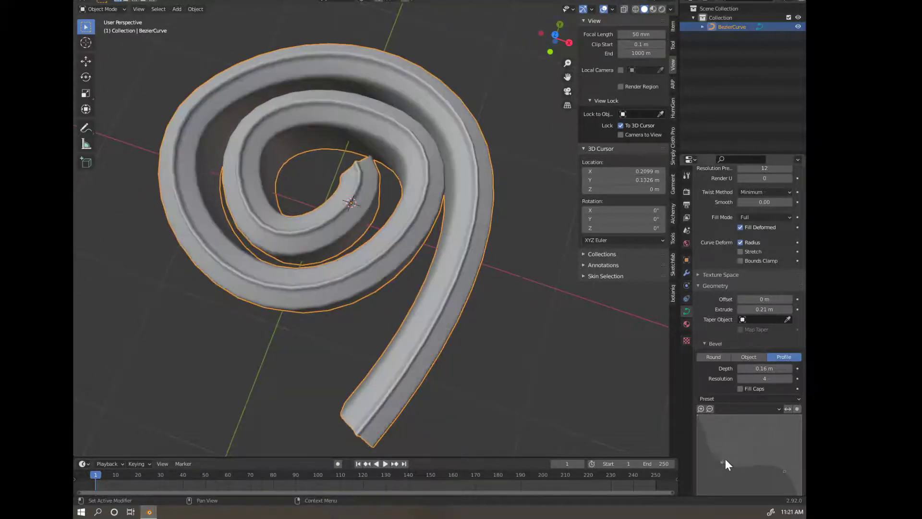
# Reshape the bevel profile into a dip and a hump with its two intermediate control points, and show the spiral from the top
pyautogui.moveTo(771, 448)
pyautogui.mouseDown()
pyautogui.moveTo(767, 438)
pyautogui.moveTo(771, 446)
pyautogui.mouseUp()
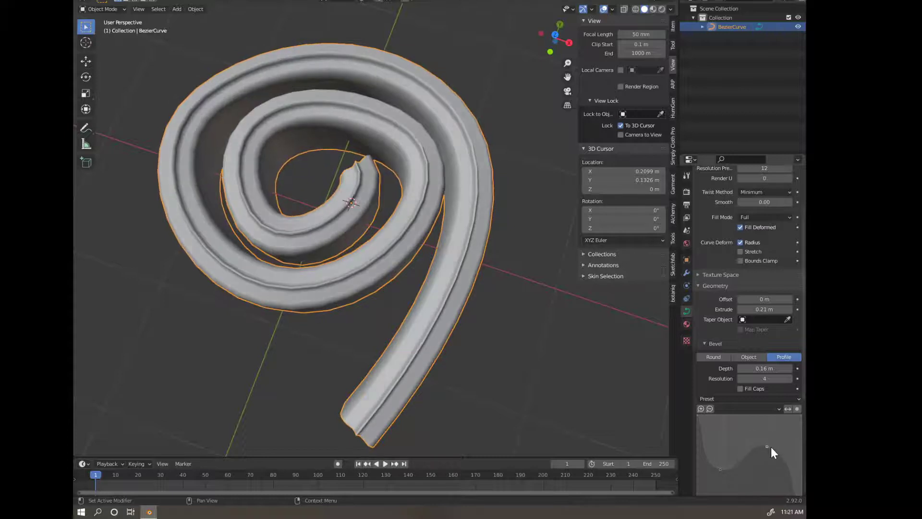
pyautogui.keyDown('ctrl'); pyautogui.moveTo(536, 390); pyautogui.dragTo(440, 337, button='middle'); pyautogui.keyUp('ctrl')
pyautogui.press('`')
pyautogui.click(440, 284)
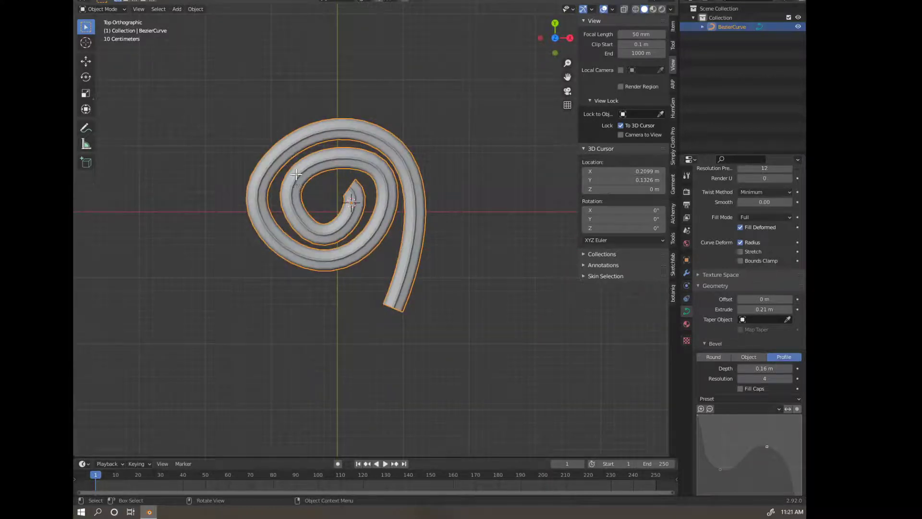
# Edit the curve by repositioning a control point on the outer turn and scaling its handles
pyautogui.press('Tab')
pyautogui.press('g')
pyautogui.click(308, 159)
pyautogui.press('s')
pyautogui.click(326, 133)
# Adjust the radius of the spiral's inner end point with the Radius tool and move the point slightly
pyautogui.moveTo(327, 133); pyautogui.dragTo(352, 221, button='middle')
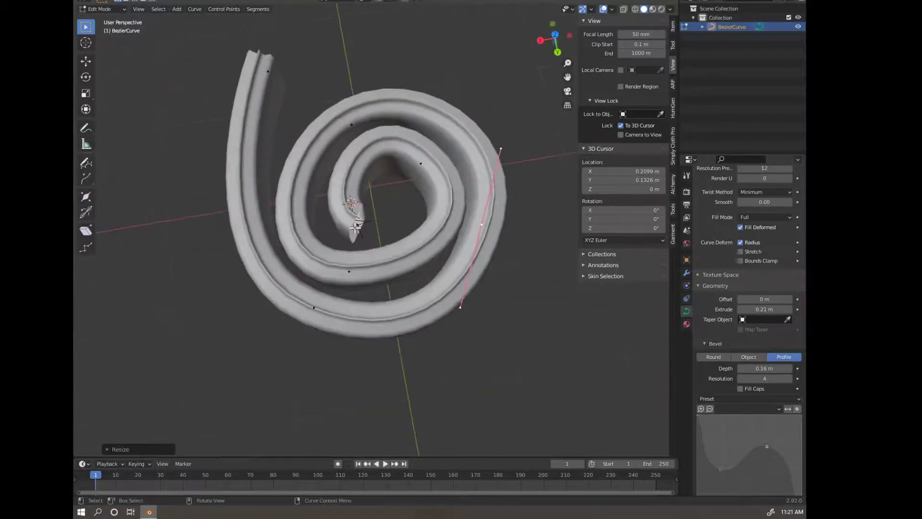
pyautogui.click(367, 225)
pyautogui.scroll(3, 374, 235)
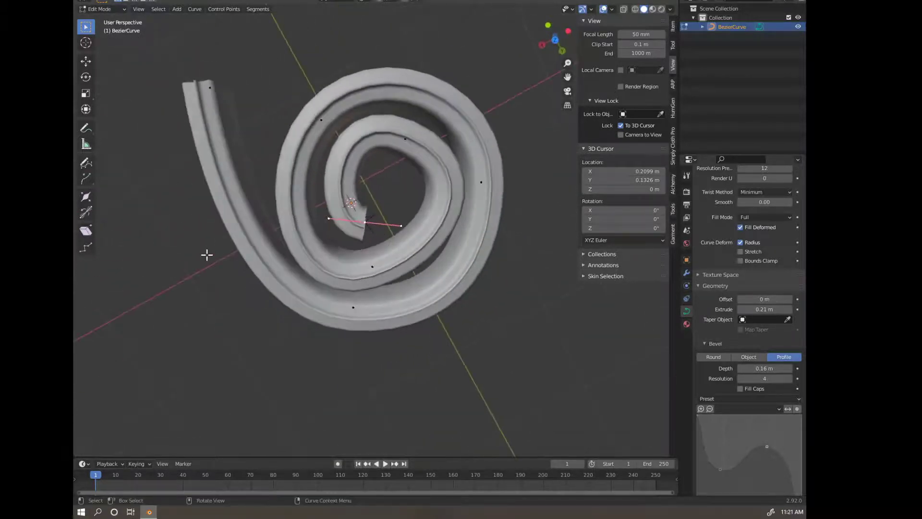
pyautogui.click(87, 195)
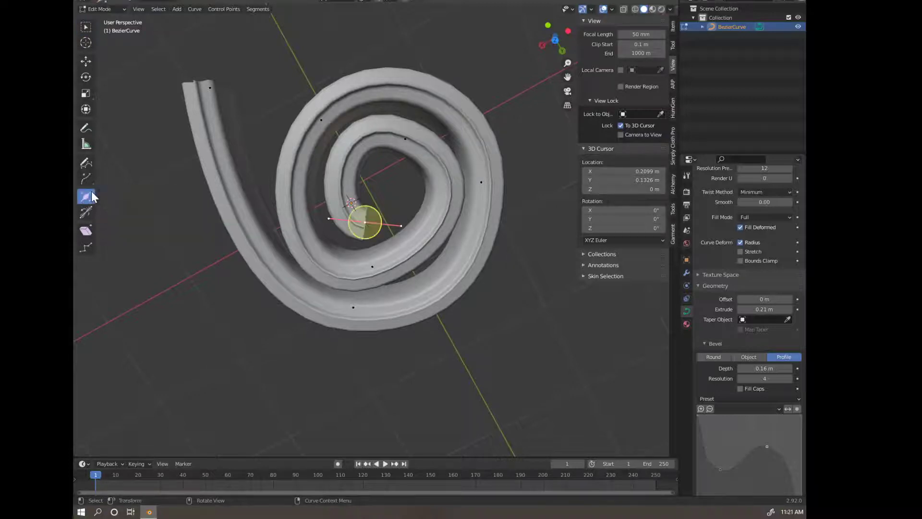
pyautogui.moveTo(378, 215)
pyautogui.mouseDown()
pyautogui.moveTo(376, 205)
pyautogui.moveTo(394, 209)
pyautogui.mouseUp()
pyautogui.press('g')
pyautogui.click(393, 206)
# Extrude a new control point from the inner end of the spiral and rotate its handles to continue the curl
pyautogui.press('e')
pyautogui.click(433, 177)
pyautogui.press('r')
pyautogui.click(474, 124)
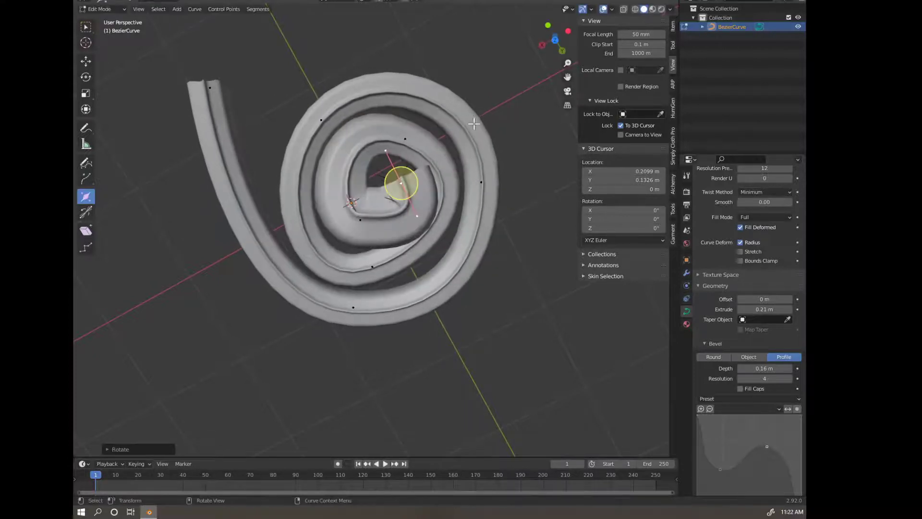
# Try to rotate the extruded inner end point further in the top view, and undo that rotation
pyautogui.press('`')
pyautogui.click(463, 101)
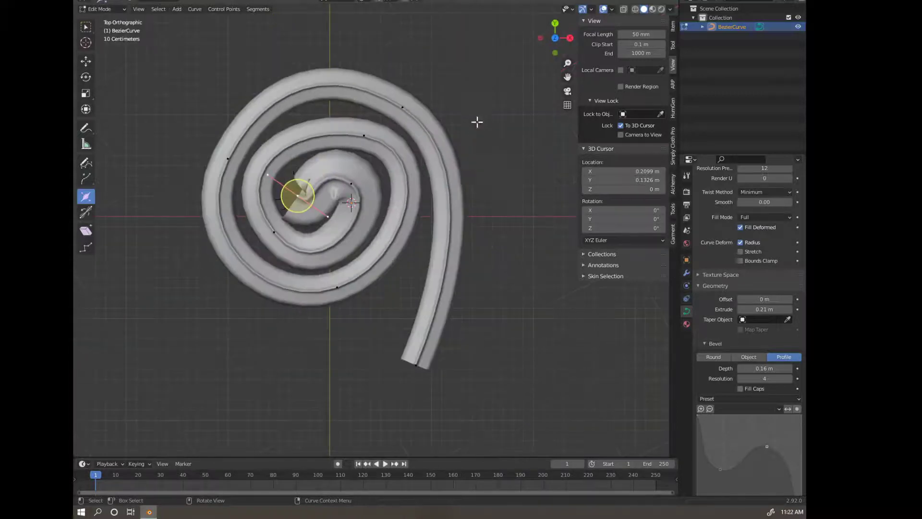
pyautogui.press('r')
pyautogui.click(306, 187)
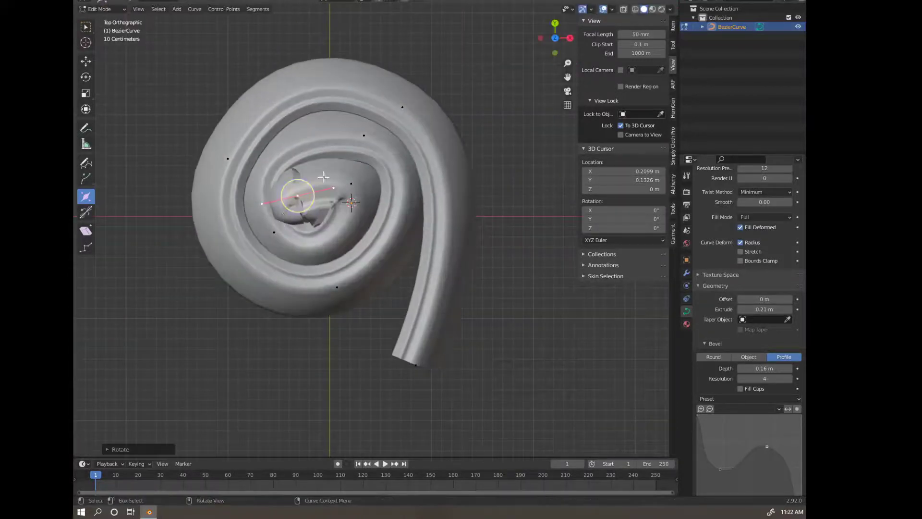
pyautogui.hotkey('ctrl', 'z')
# Rotate and move the new inner end point so that the centre of the spiral curls further inward
pyautogui.press('r')
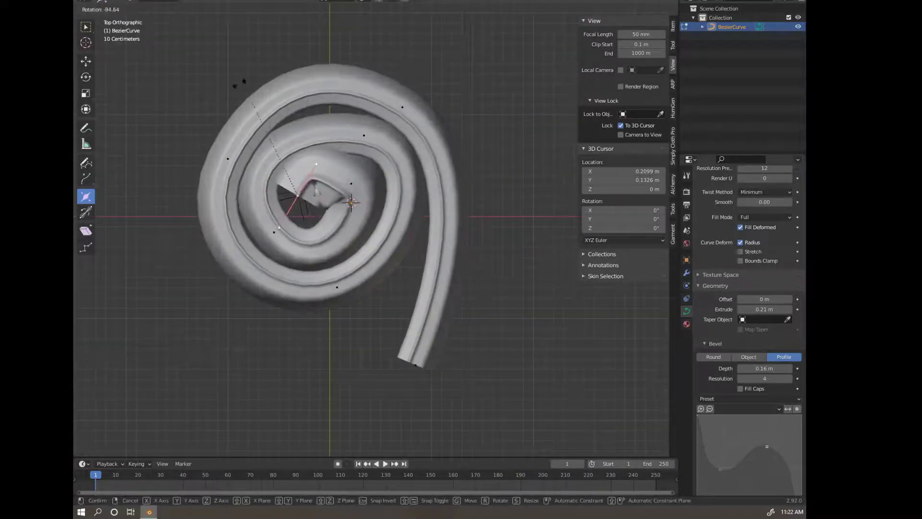
pyautogui.click(207, 110)
pyautogui.press('g')
pyautogui.click(429, 114)
pyautogui.press('r')
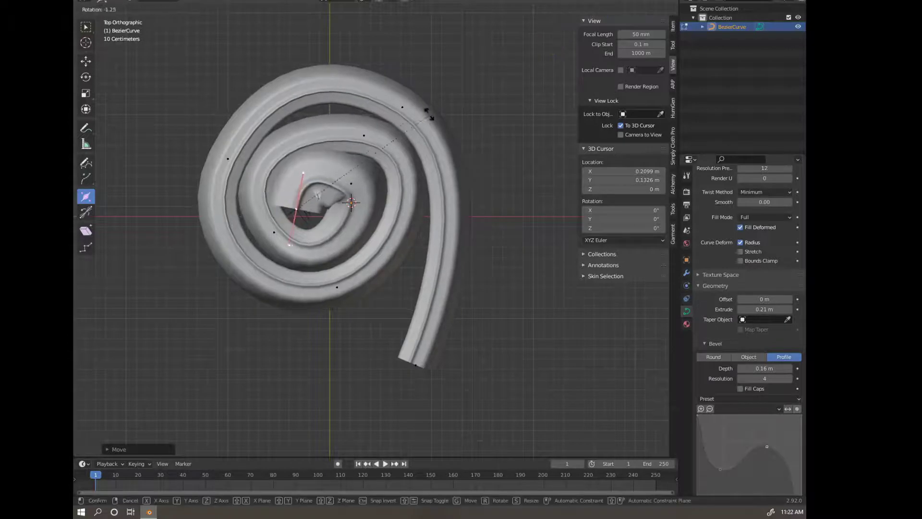
pyautogui.click(387, 92)
pyautogui.press('g')
pyautogui.click(393, 96)
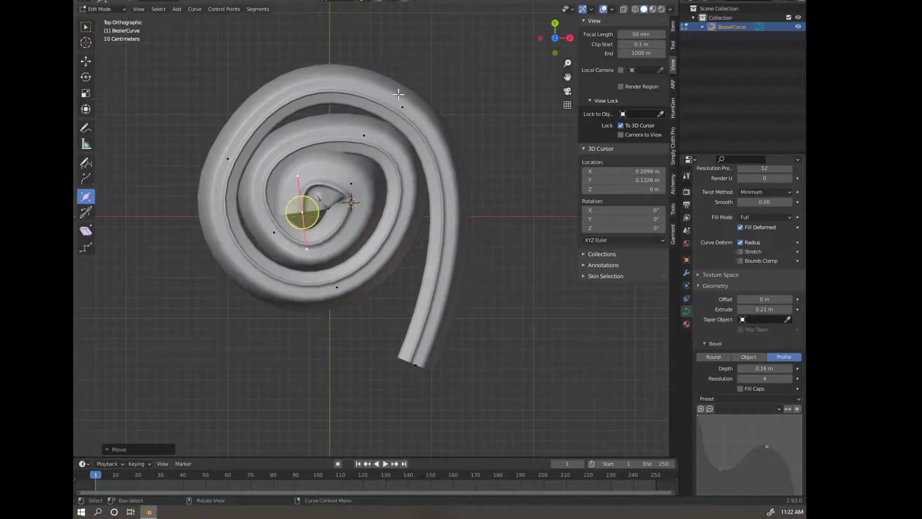
# Switch the curve's shape from 3D to 2D
pyautogui.scroll(3, 747, 209)
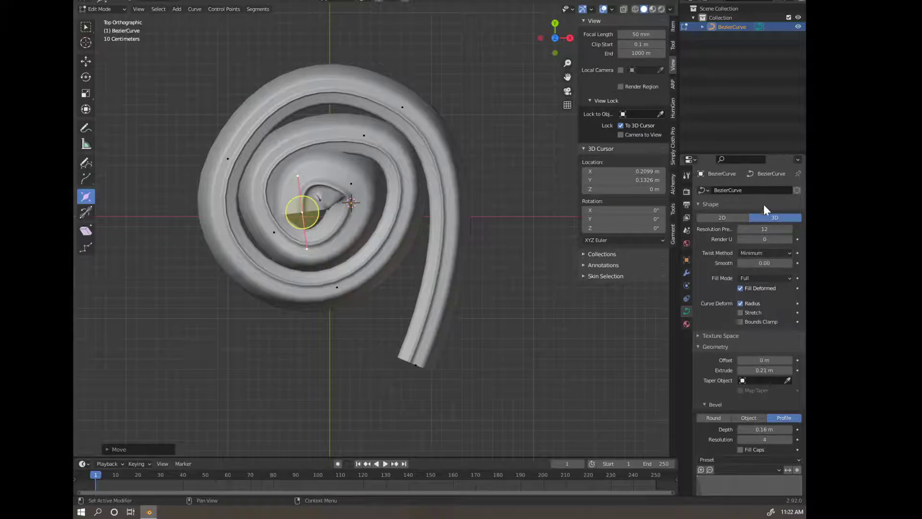
pyautogui.click(738, 218)
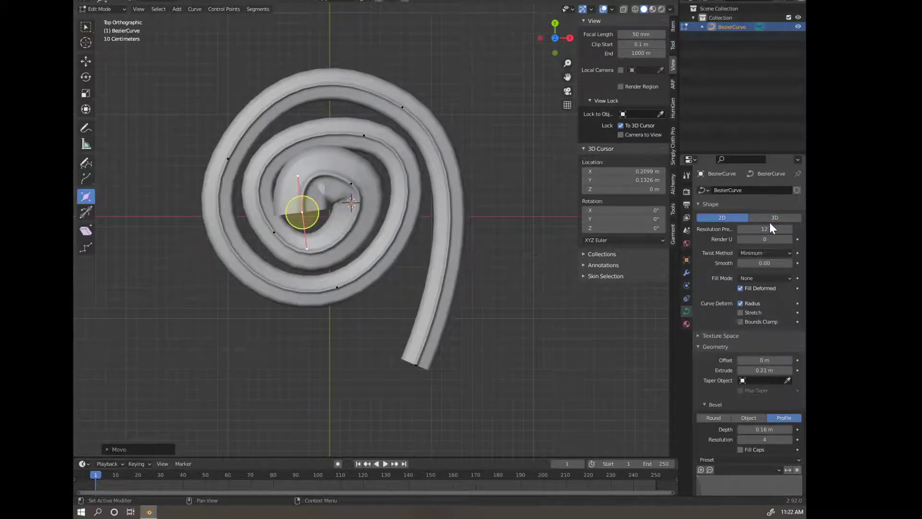
pyautogui.moveTo(594, 288); pyautogui.dragTo(460, 304, button='middle')
# Reposition several control points of the spiral to even out the spacing between its turns
pyautogui.click(408, 293)
pyautogui.press('g')
pyautogui.click(383, 310)
pyautogui.press('g')
pyautogui.moveTo(422, 332); pyautogui.dragTo(448, 377, button='middle')
pyautogui.click(387, 223)
pyautogui.press('g')
pyautogui.click(462, 346)
pyautogui.press('g')
pyautogui.click(373, 209)
pyautogui.click(374, 206)
pyautogui.press('g')
pyautogui.click(391, 197)
pyautogui.moveTo(391, 197); pyautogui.dragTo(391, 326, button='middle')
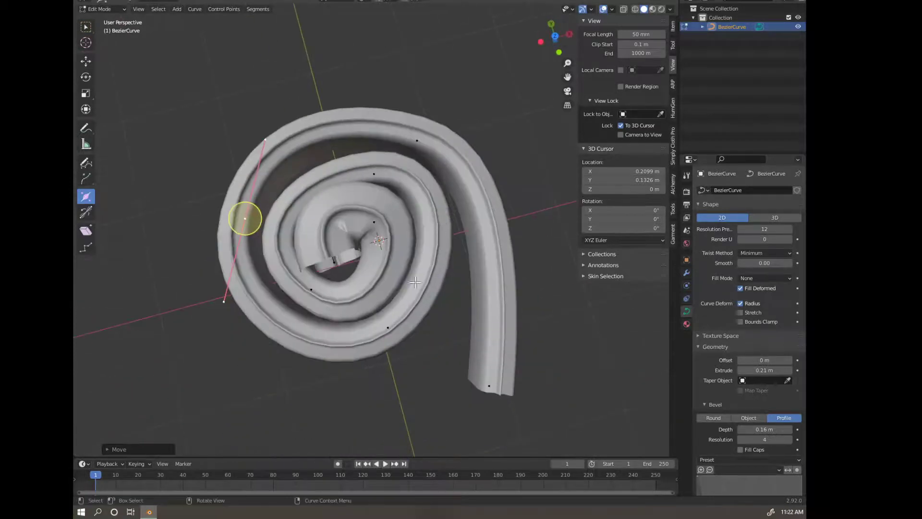
# Nudge the spiral's lower control point and rotate the handles of the control point atop the second turn
pyautogui.press('g')
pyautogui.click(385, 323)
pyautogui.click(373, 173)
pyautogui.press('r')
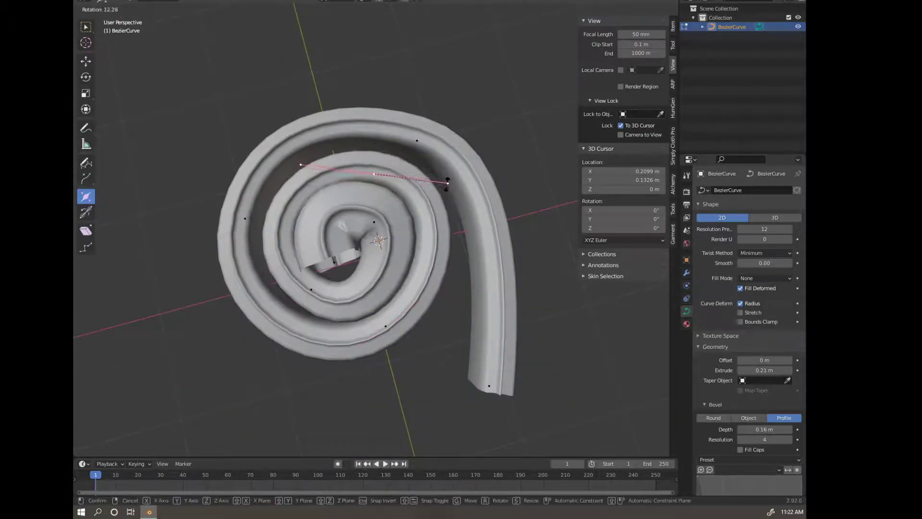
pyautogui.click(446, 189)
# Scale down the handles of the spiral's inner end point
pyautogui.click(337, 256)
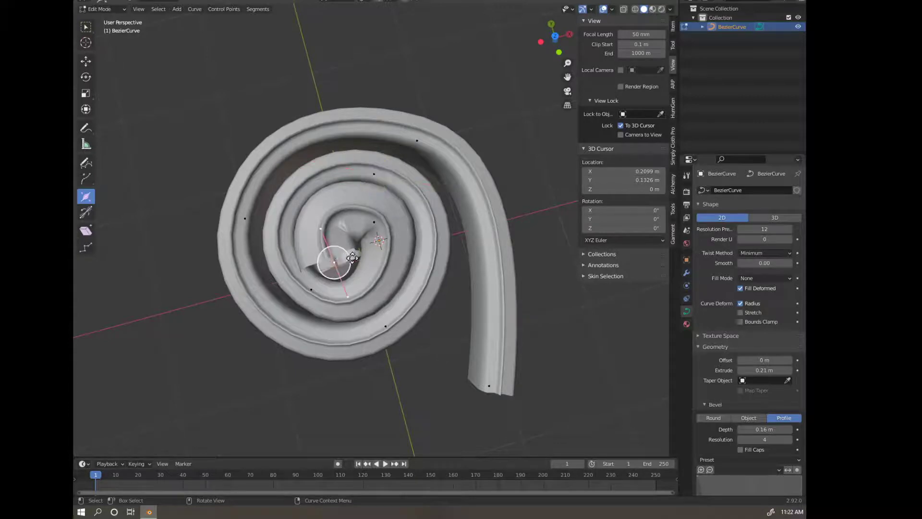
pyautogui.press('s')
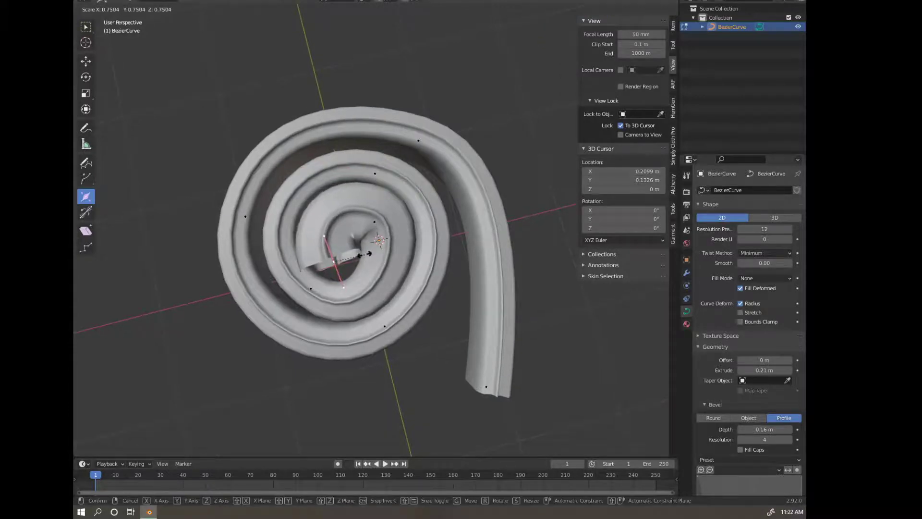
pyautogui.click(356, 245)
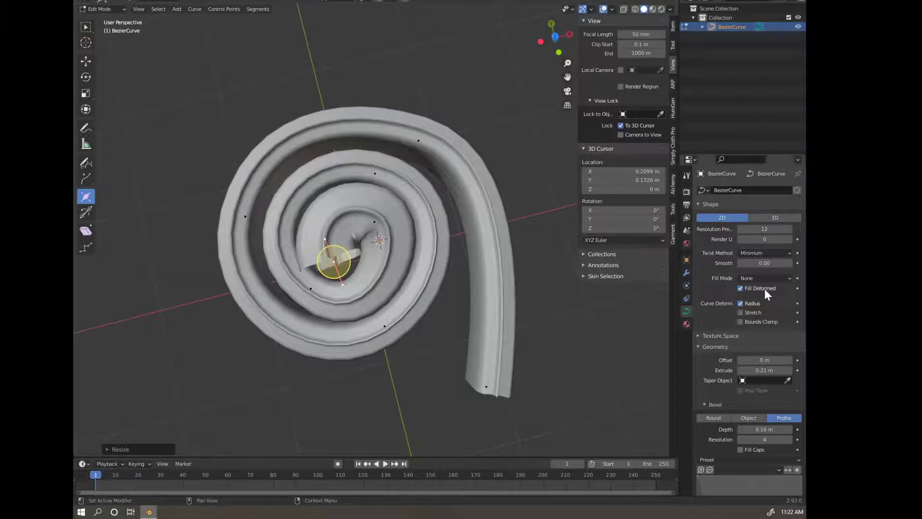
# Compare the Back, Both and Front fill modes on the curve and return the fill mode to None
pyautogui.click(755, 277)
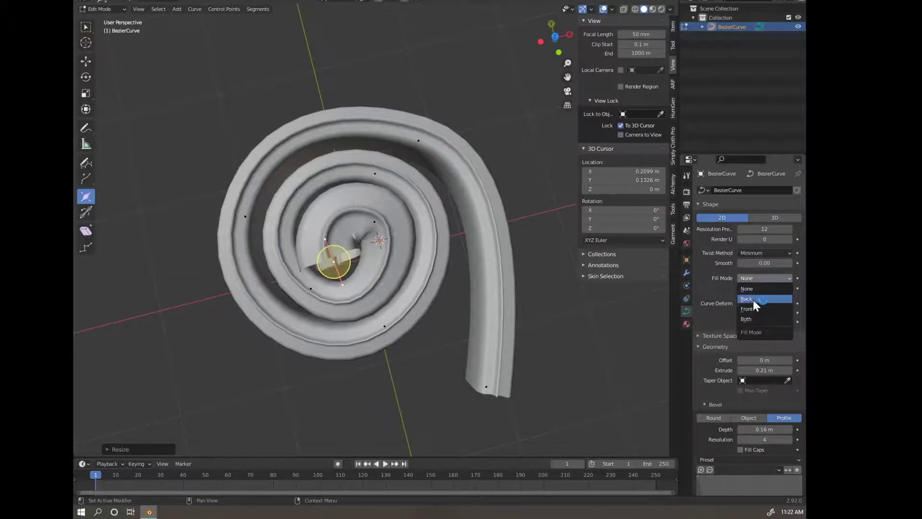
pyautogui.click(752, 299)
pyautogui.click(753, 277)
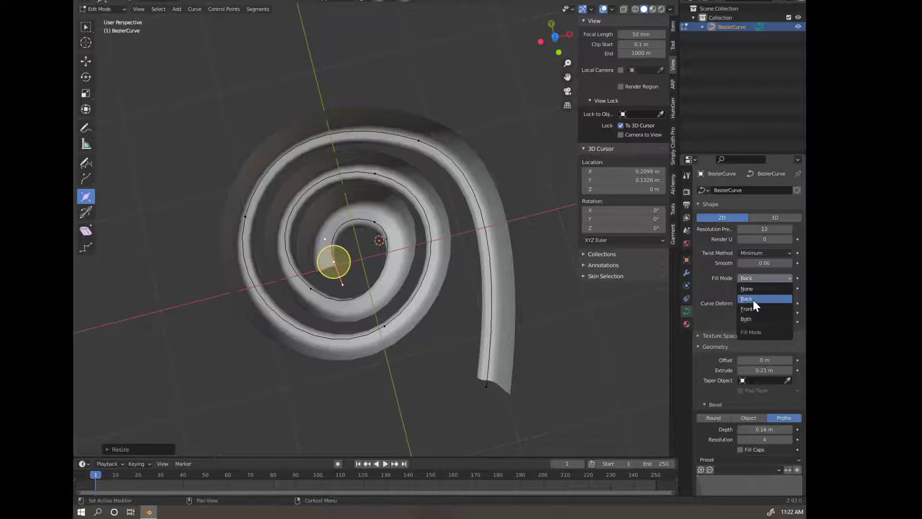
pyautogui.click(750, 318)
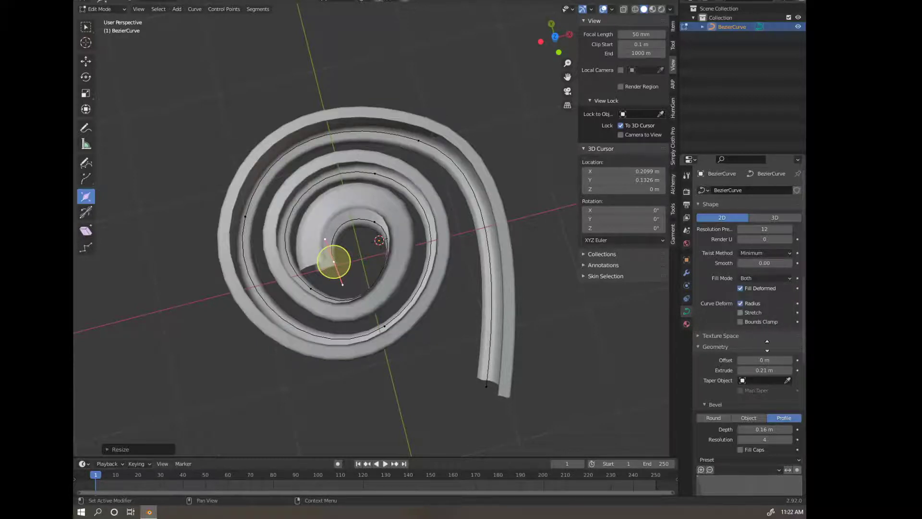
pyautogui.moveTo(475, 288); pyautogui.dragTo(557, 384, button='middle')
pyautogui.click(767, 278)
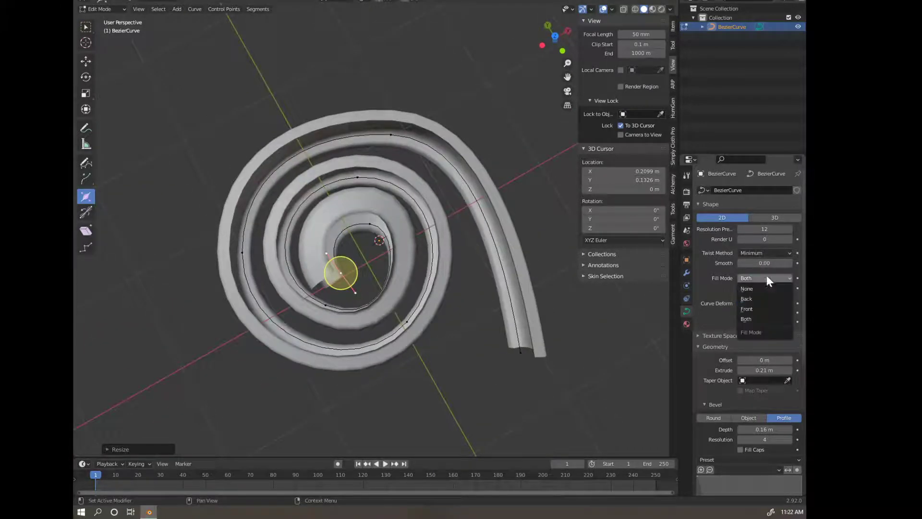
pyautogui.click(760, 309)
pyautogui.click(763, 278)
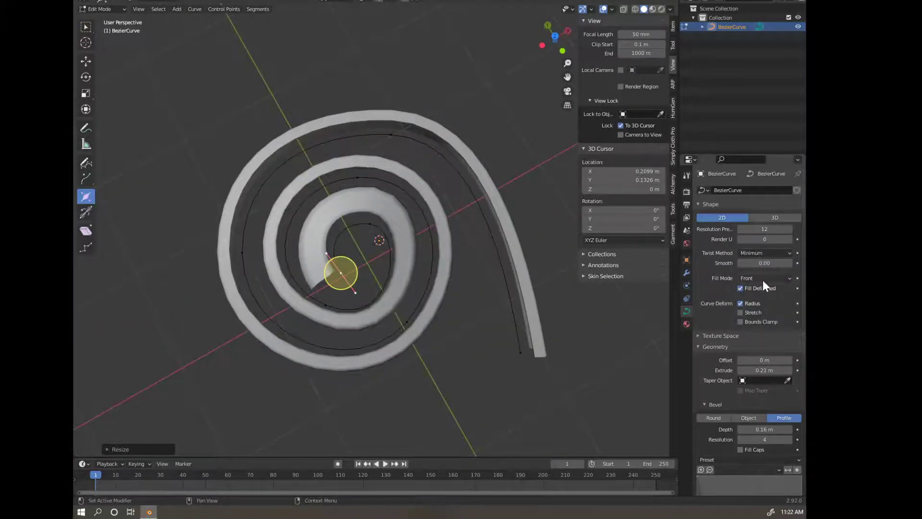
pyautogui.click(747, 319)
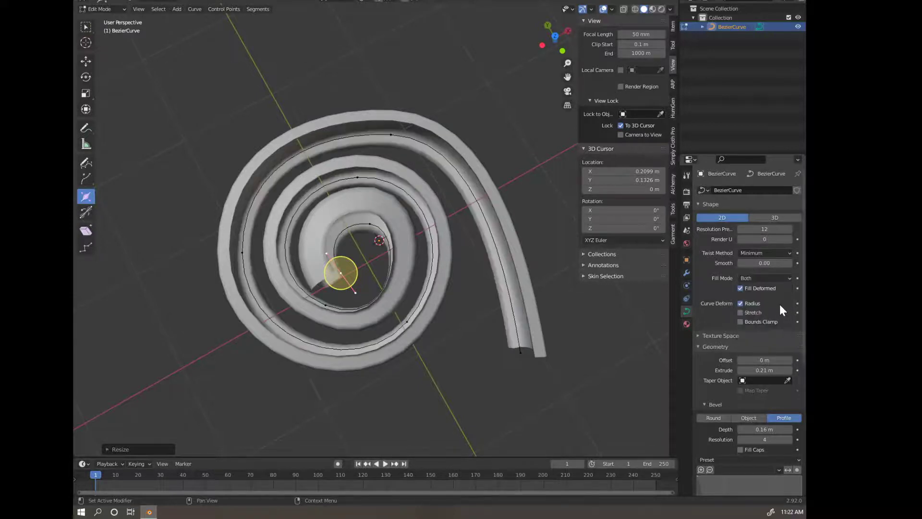
pyautogui.moveTo(498, 354); pyautogui.dragTo(509, 370, button='middle')
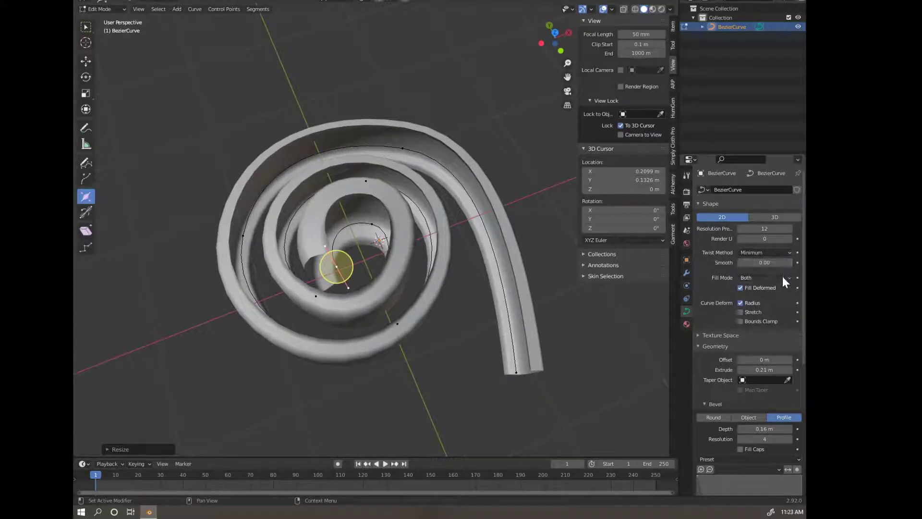
pyautogui.click(781, 283)
pyautogui.click(771, 290)
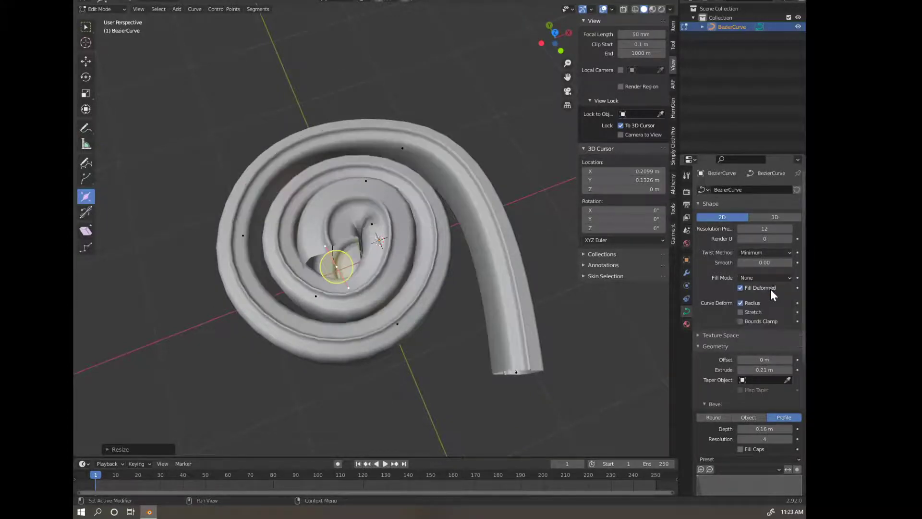
# Enable Fill Caps in the curve's bevel settings to close the open ends of the spiral
pyautogui.moveTo(474, 326); pyautogui.dragTo(465, 346, button='middle')
pyautogui.scroll(-3, 759, 332)
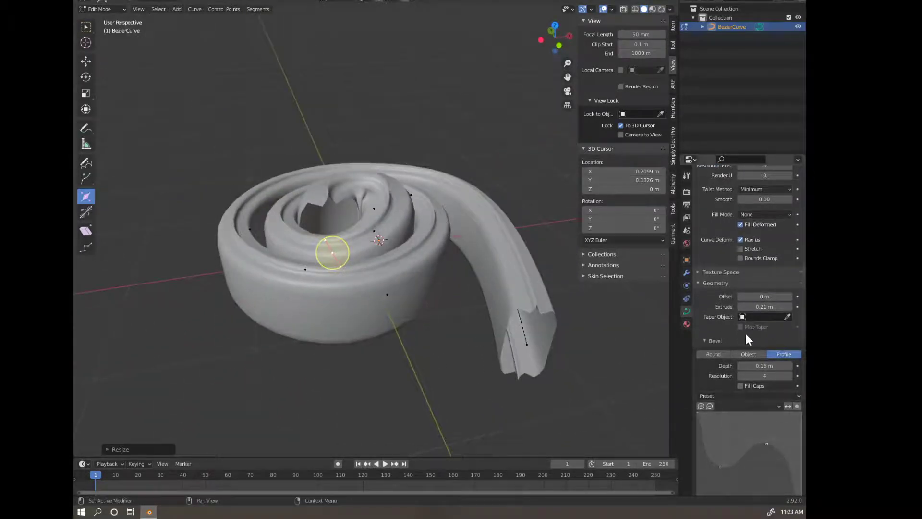
pyautogui.scroll(-1, 748, 338)
pyautogui.click(740, 364)
# Move the outer control point where the tail begins inward and scale down its handles
pyautogui.moveTo(480, 365); pyautogui.dragTo(484, 238, button='middle')
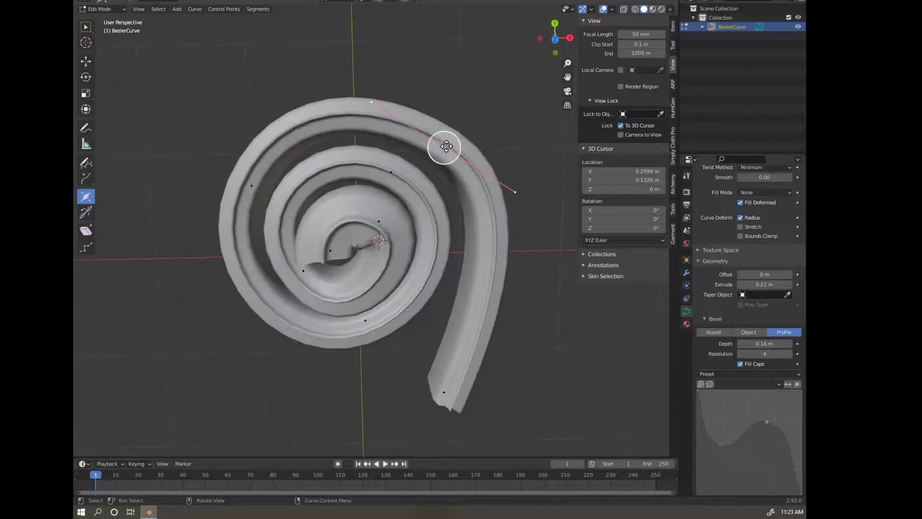
pyautogui.press('g')
pyautogui.click(437, 162)
pyautogui.keyDown('shift'); pyautogui.moveTo(438, 163); pyautogui.dragTo(436, 124, button='middle'); pyautogui.keyUp('shift')
pyautogui.press('s')
pyautogui.click(475, 148)
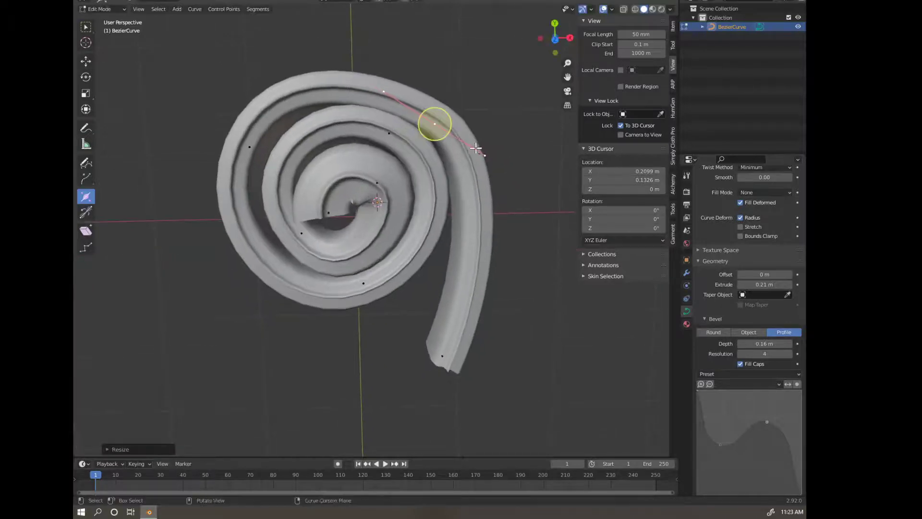
# Move the outer turn's left control point slightly inward and rotate the handles of the point where the tail begins
pyautogui.keyDown('shift'); pyautogui.moveTo(447, 155); pyautogui.dragTo(527, 188, button='middle'); pyautogui.keyUp('shift')
pyautogui.click(333, 176)
pyautogui.press('g')
pyautogui.click(344, 177)
pyautogui.moveTo(357, 177); pyautogui.dragTo(469, 143, button='middle')
pyautogui.press('r')
pyautogui.click(508, 126)
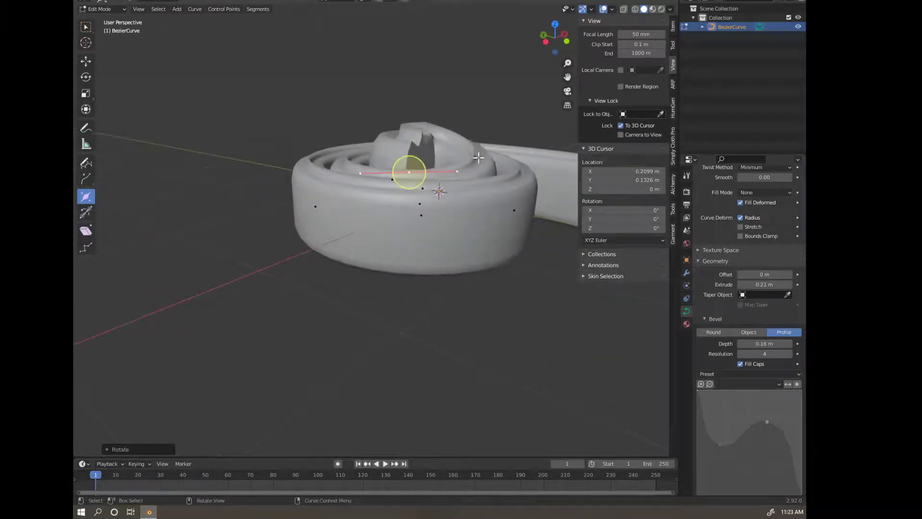
# Add control points to the custom bevel profile and reshape it into a wide bowl with a raised step near its end
pyautogui.moveTo(479, 152); pyautogui.dragTo(440, 169, button='middle')
pyautogui.hotkey('ctrl', 'Tab')
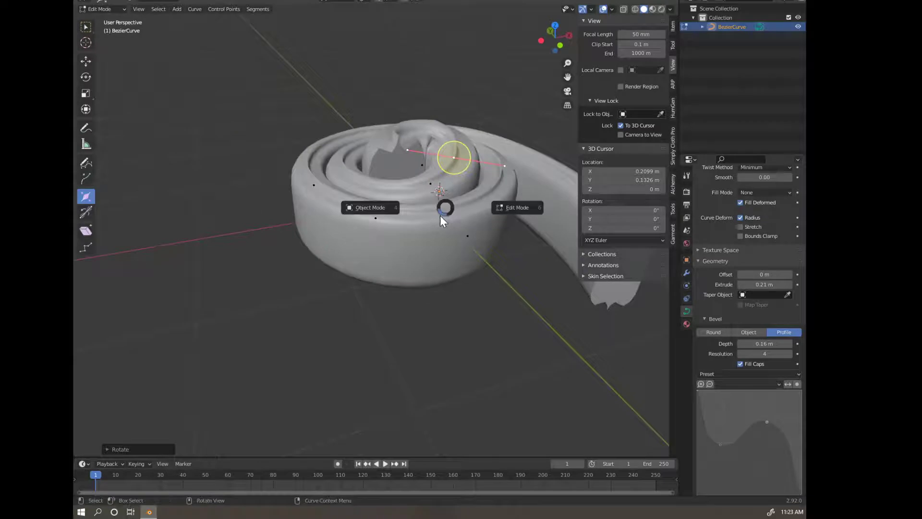
pyautogui.click(793, 457)
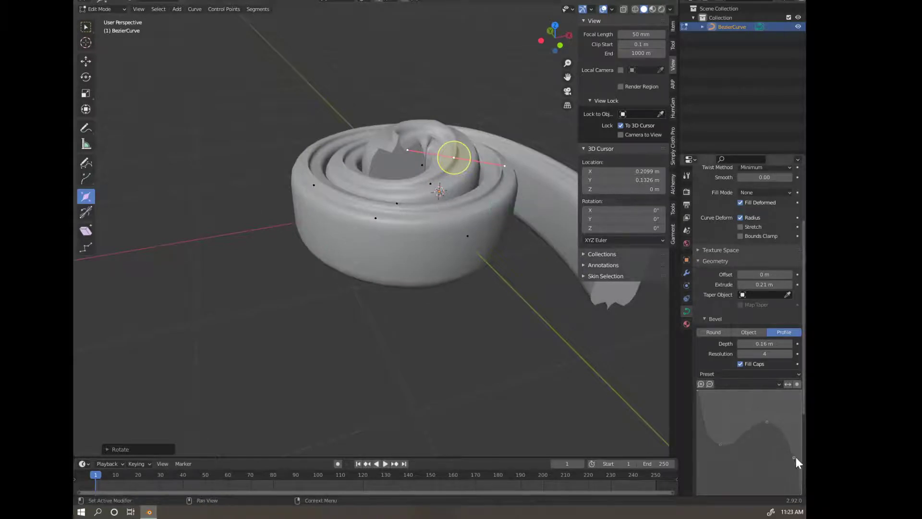
pyautogui.moveTo(784, 421); pyautogui.dragTo(782, 457)
pyautogui.moveTo(768, 422); pyautogui.dragTo(797, 428)
# Move the spiral's inner end point to adjust the curl at the centre
pyautogui.moveTo(562, 331); pyautogui.dragTo(514, 374, button='middle')
pyautogui.keyDown('shift'); pyautogui.moveTo(500, 279); pyautogui.dragTo(462, 352, button='middle'); pyautogui.keyUp('shift')
pyautogui.click(405, 308)
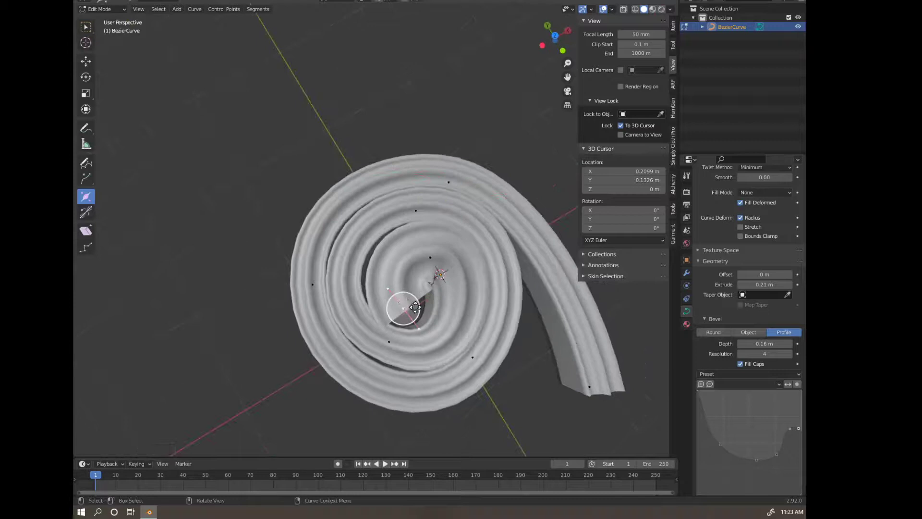
pyautogui.press('g')
pyautogui.click(412, 295)
# Try to scale the handles of the inner end point, and undo the scaling
pyautogui.moveTo(473, 311); pyautogui.dragTo(485, 250, button='middle')
pyautogui.press('s')
pyautogui.click(441, 301)
pyautogui.hotkey('ctrl', 'z')
# Increase the radius of the outer control point where the tail begins and move the point slightly outward
pyautogui.click(501, 196)
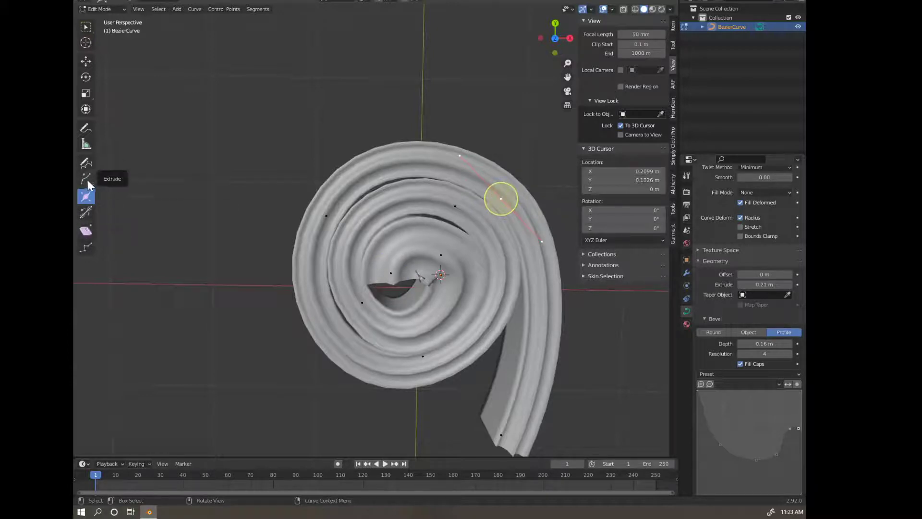
pyautogui.moveTo(516, 188); pyautogui.dragTo(521, 189)
pyautogui.press('g')
pyautogui.click(513, 190)
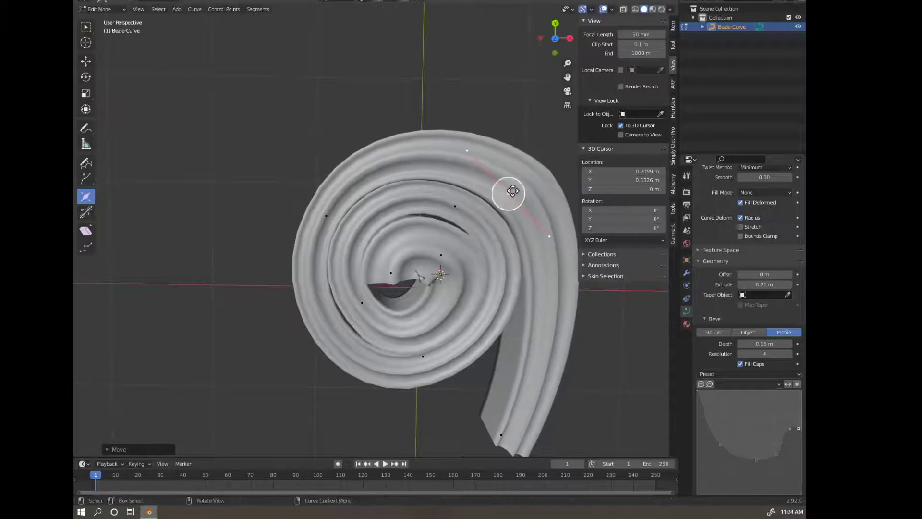
# Move the control point on the spiral's outer turn, on the side opposite the tail, slightly outward
pyautogui.click(326, 215)
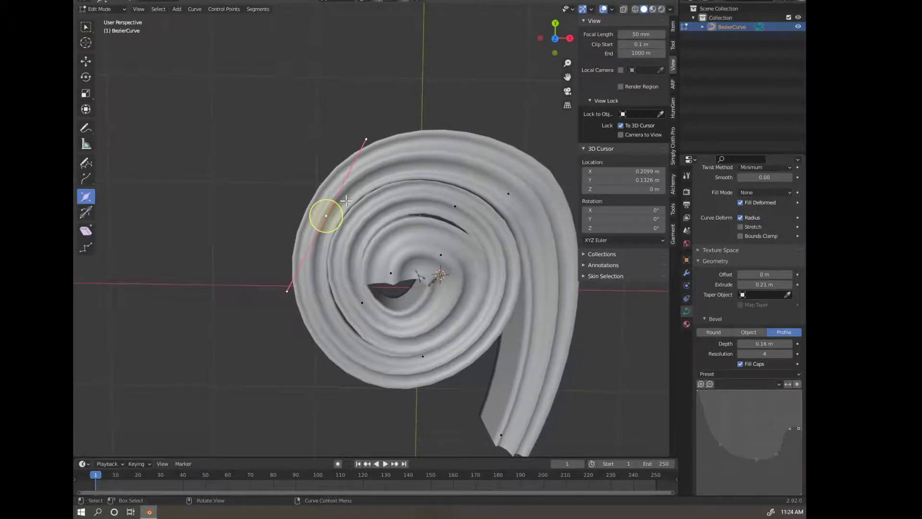
pyautogui.press('g')
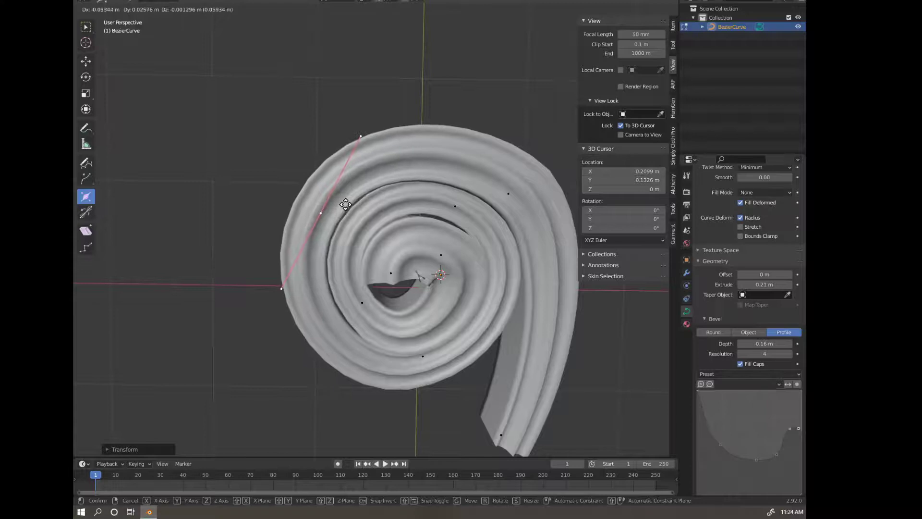
pyautogui.click(346, 203)
# Try to move and scale the same outer control point in a tilted view, and undo the changes
pyautogui.moveTo(469, 224); pyautogui.dragTo(471, 138, button='middle')
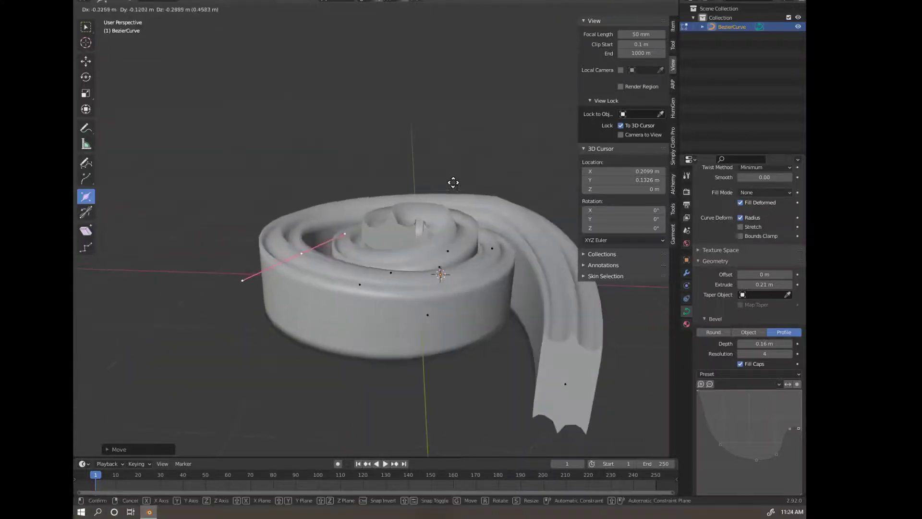
pyautogui.hotkey('ctrl', 'z')
pyautogui.press('g')
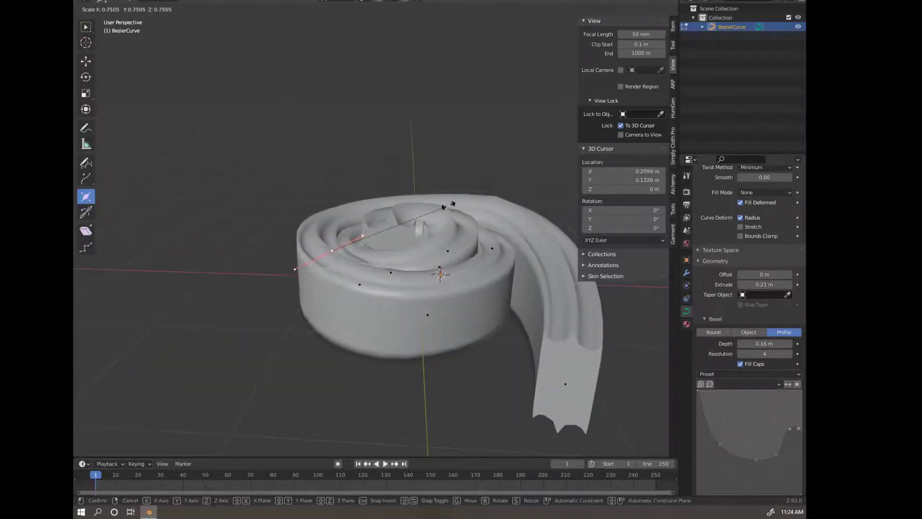
pyautogui.click(464, 203)
pyautogui.hotkey('ctrl', 'z')
# Select the control point at the tail's free end and slightly adjust its radius
pyautogui.moveTo(465, 203); pyautogui.dragTo(332, 219, button='middle')
pyautogui.click(248, 237)
pyautogui.moveTo(239, 240)
pyautogui.mouseDown()
pyautogui.moveTo(252, 231)
pyautogui.moveTo(243, 237)
pyautogui.mouseUp()
pyautogui.moveTo(247, 235); pyautogui.dragTo(479, 216, button='middle')
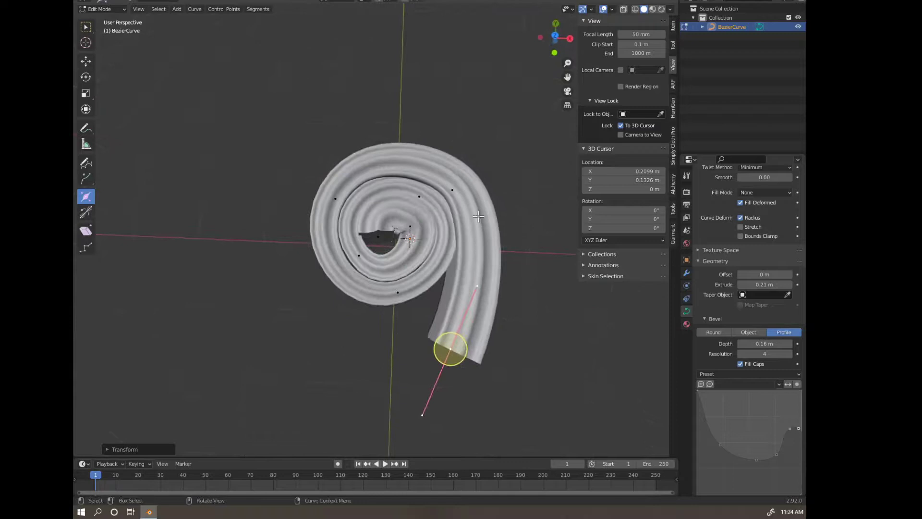
pyautogui.moveTo(471, 180); pyautogui.dragTo(491, 201, button='middle')
# Return to Object Mode, select the spiral curve and convert it to a mesh
pyautogui.press('Tab')
pyautogui.hotkey('alt', 'a')
pyautogui.click(482, 205)
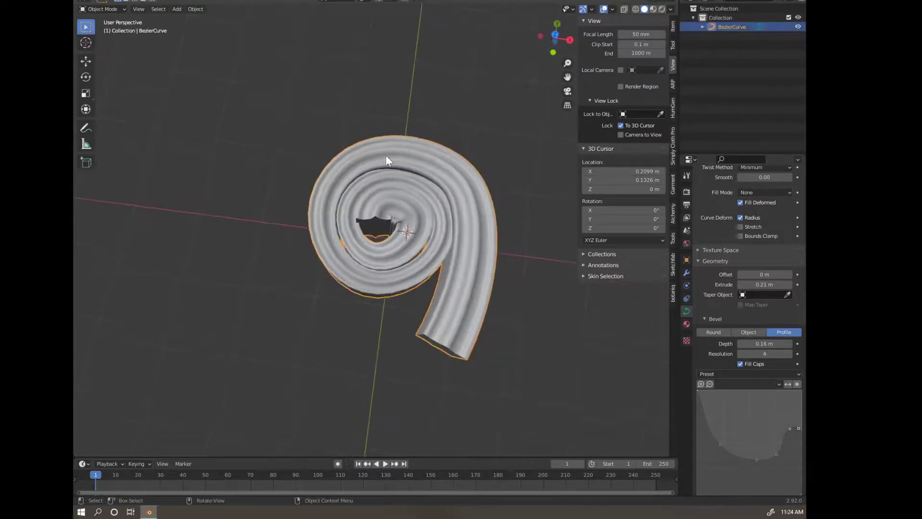
pyautogui.click(198, 10)
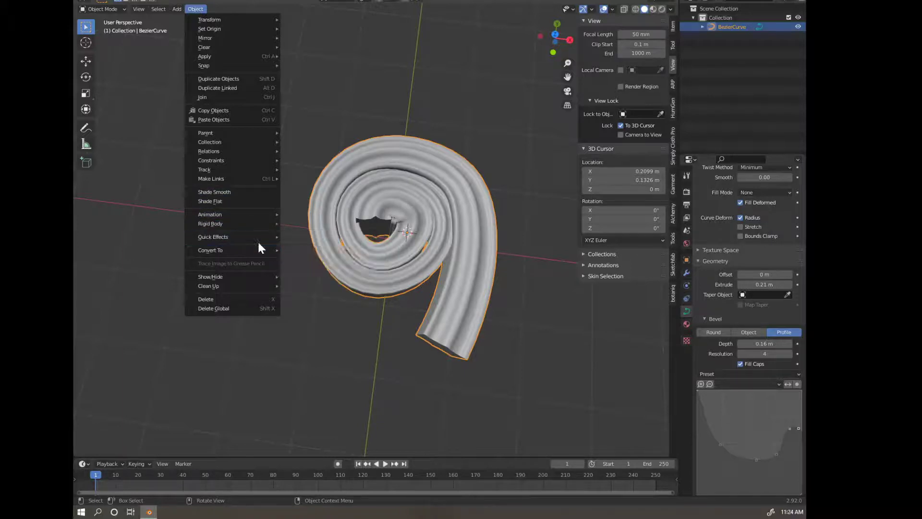
pyautogui.moveTo(258, 240)
pyautogui.click(307, 259)
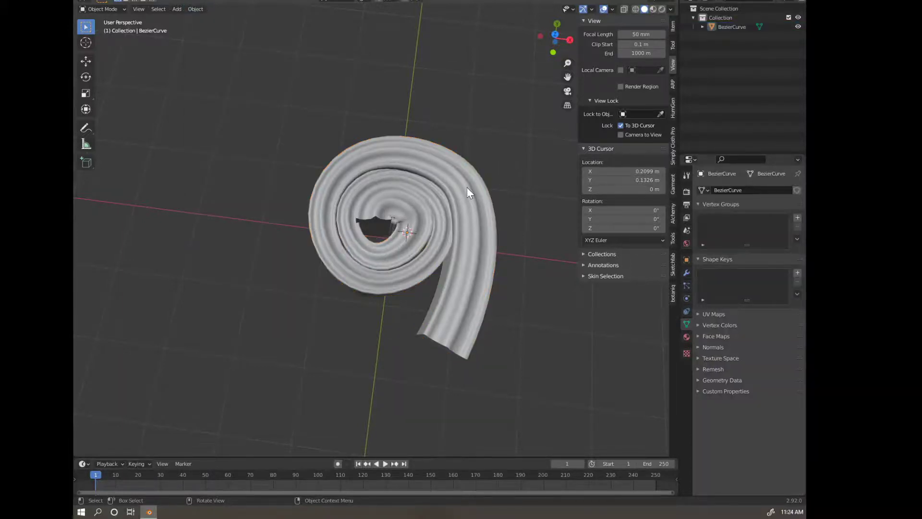
# Inspect the converted mesh in Edit Mode with edge selection, and undo back to the editable curve
pyautogui.press('Tab')
pyautogui.moveTo(504, 179); pyautogui.dragTo(540, 216, button='middle')
pyautogui.press('2')
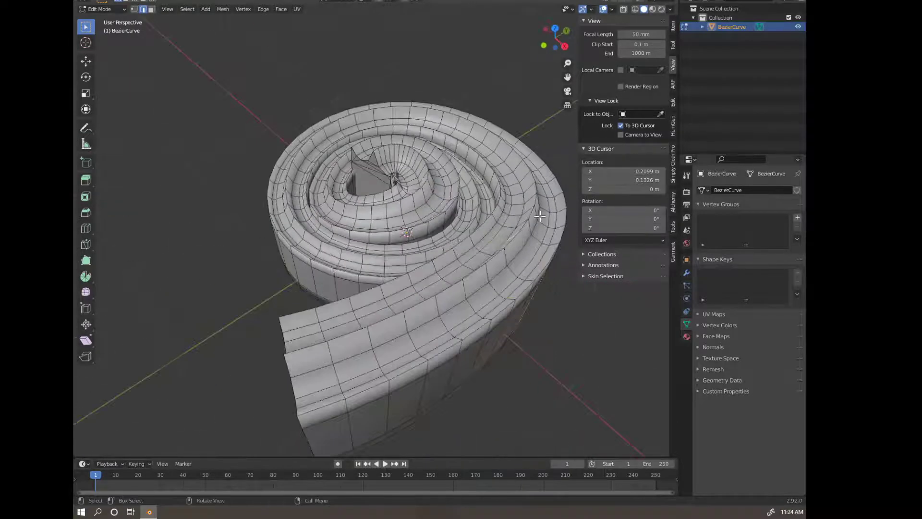
pyautogui.hotkey('ctrl', 'z')
pyautogui.moveTo(382, 238); pyautogui.dragTo(476, 219, button='middle')
pyautogui.hotkey('ctrl', 'z')
pyautogui.hotkey('ctrl', 'z')
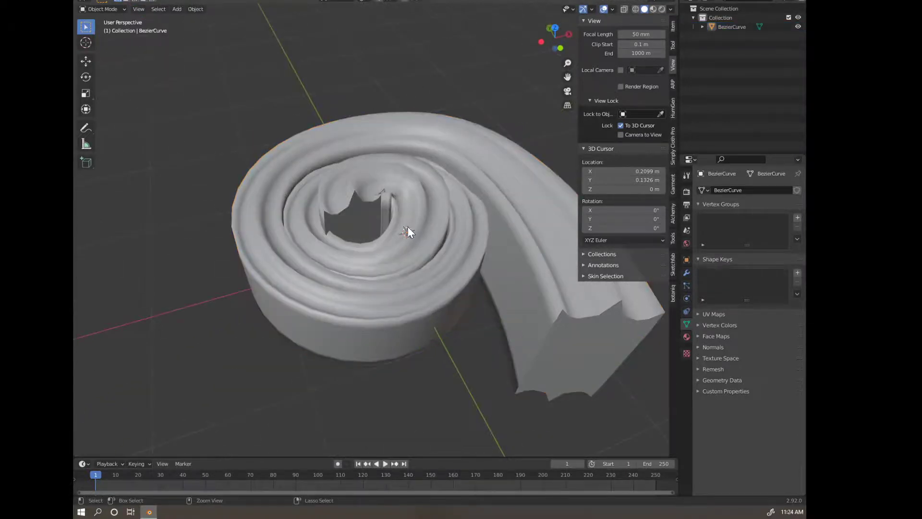
pyautogui.hotkey('ctrl', 'z')
# Duplicate the spiral curve and place the copy beside the original, clear of it
pyautogui.hotkey('shift', 'd')
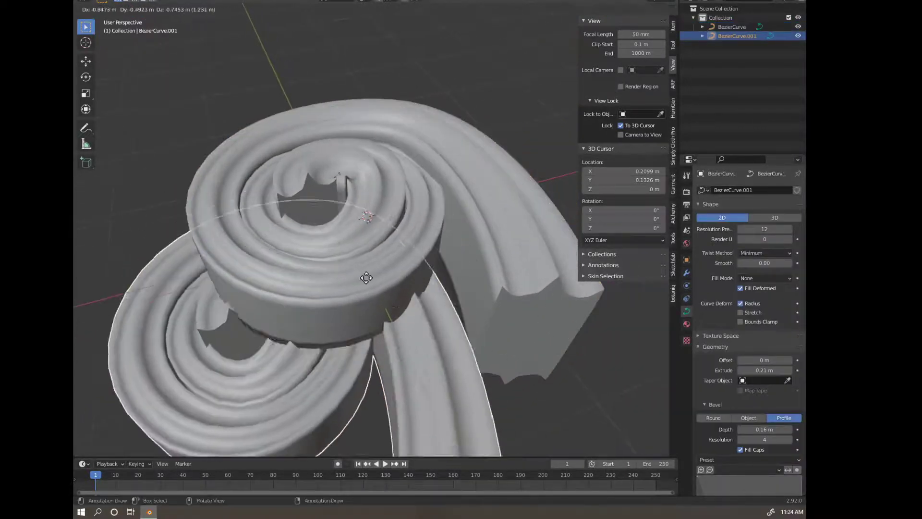
pyautogui.click(351, 241)
pyautogui.scroll(5, 466, 167)
pyautogui.scroll(-8, 407, 247)
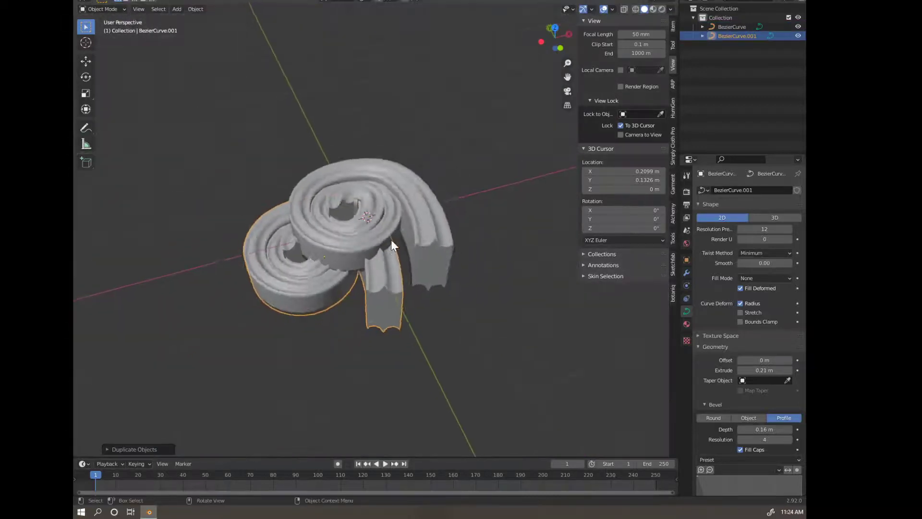
pyautogui.press('g')
pyautogui.moveTo(391, 240); pyautogui.dragTo(404, 255, button='middle')
pyautogui.click(268, 169)
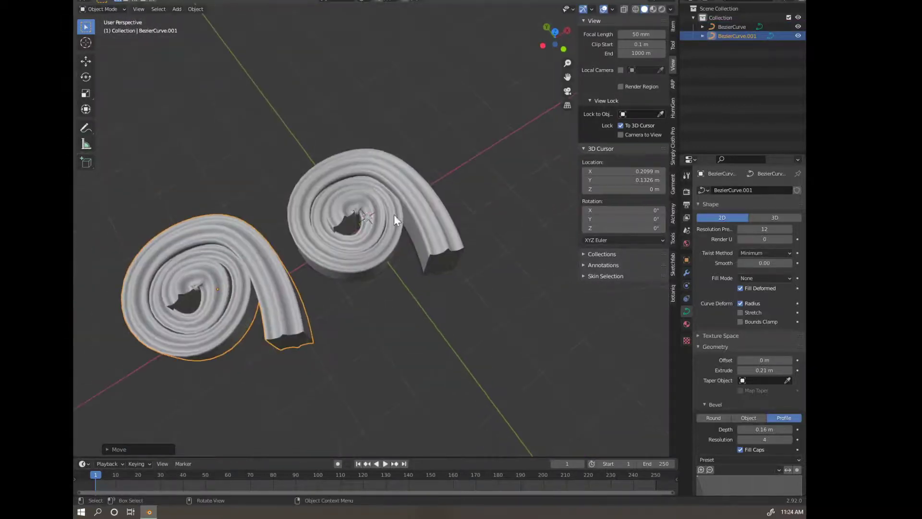
pyautogui.moveTo(411, 218); pyautogui.dragTo(363, 246, button='middle')
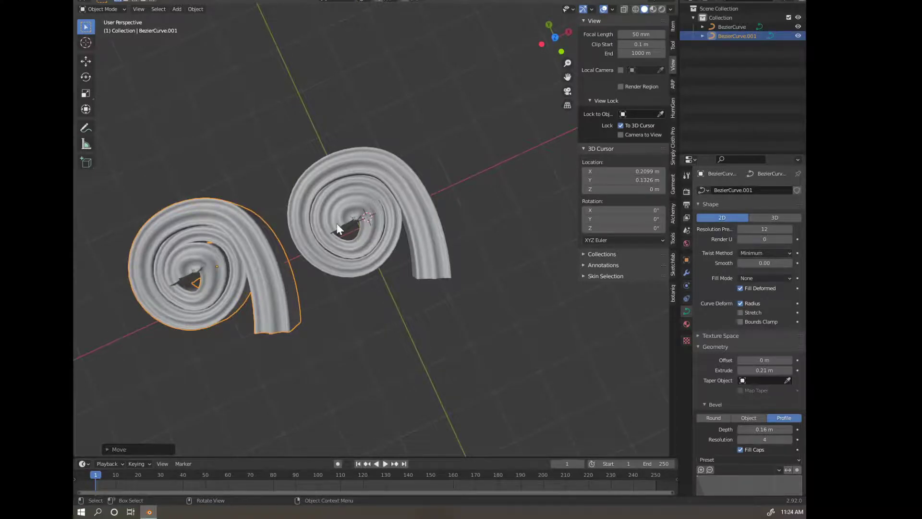
pyautogui.moveTo(239, 266); pyautogui.dragTo(248, 239, button='middle')
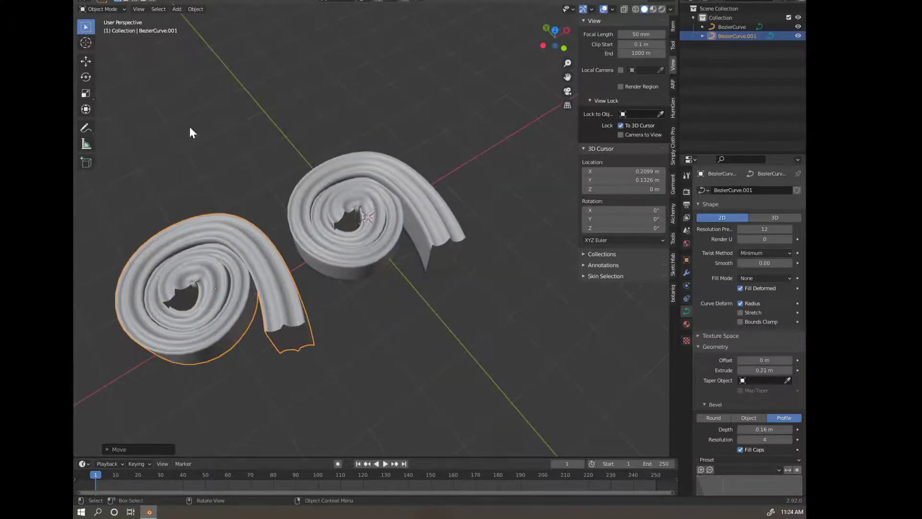
# Convert the duplicated spiral to a mesh
pyautogui.click(194, 9)
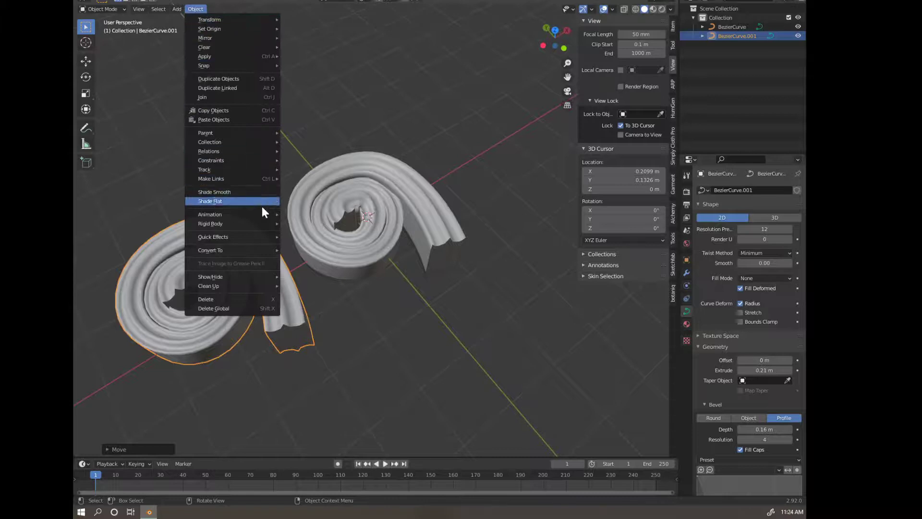
pyautogui.moveTo(261, 250)
pyautogui.click(307, 258)
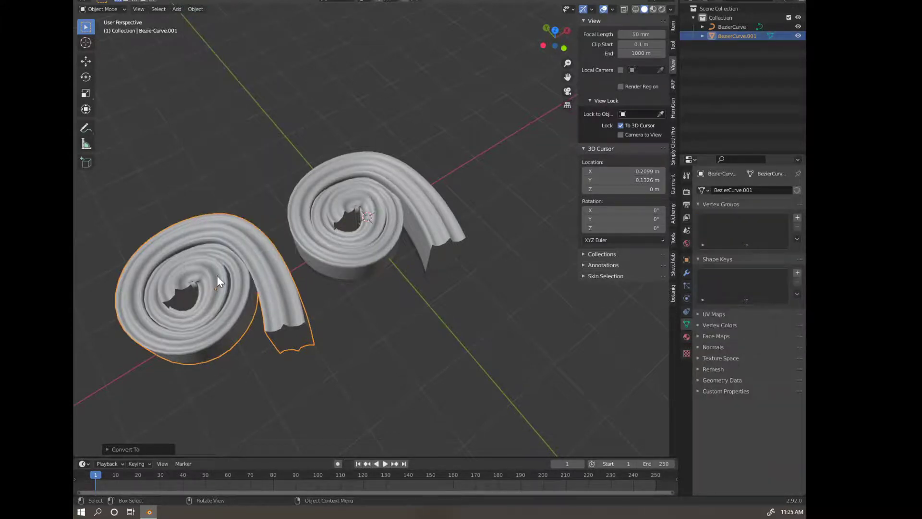
# Enter Sculpt Mode on the duplicate and pull the inner end of the curl into shape with the Grab brush
pyautogui.moveTo(231, 294); pyautogui.dragTo(250, 292, button='middle')
pyautogui.hotkey('ctrl', 'Tab')
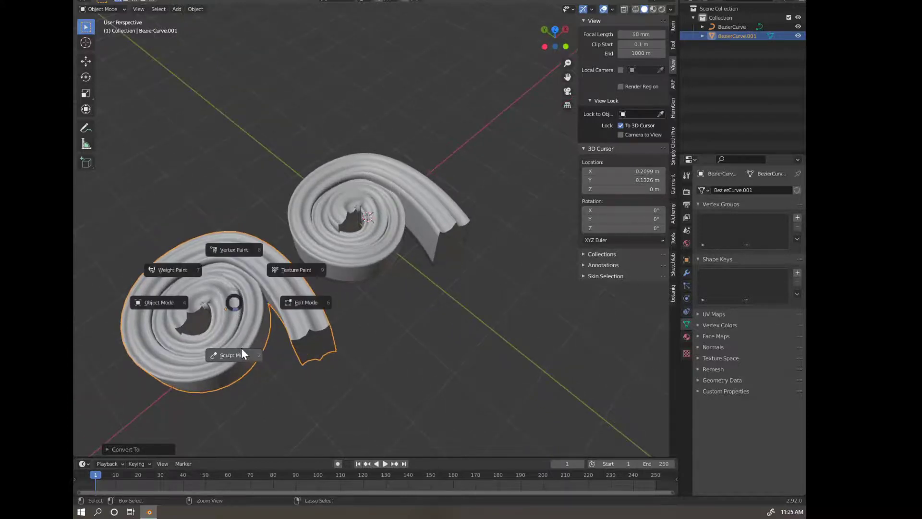
pyautogui.click(240, 347)
pyautogui.press('g')
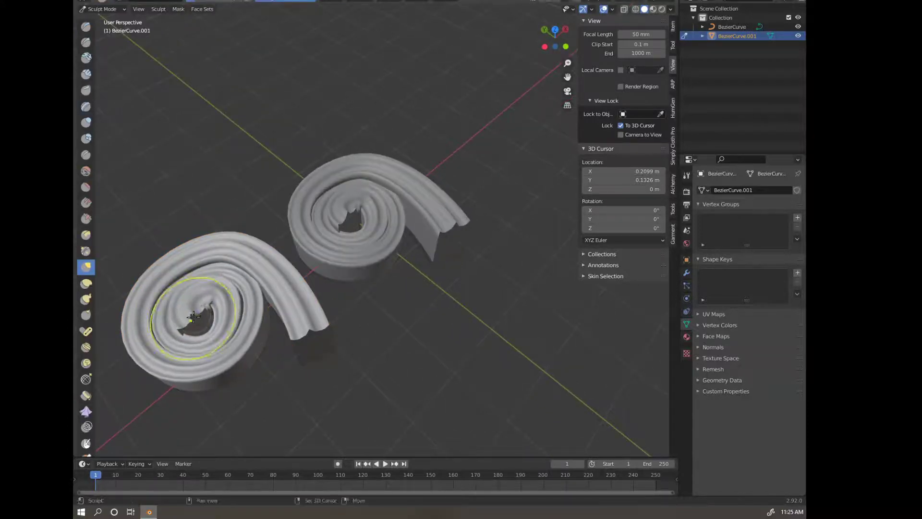
pyautogui.moveTo(188, 319); pyautogui.dragTo(200, 324)
pyautogui.moveTo(199, 324); pyautogui.dragTo(216, 331, button='middle')
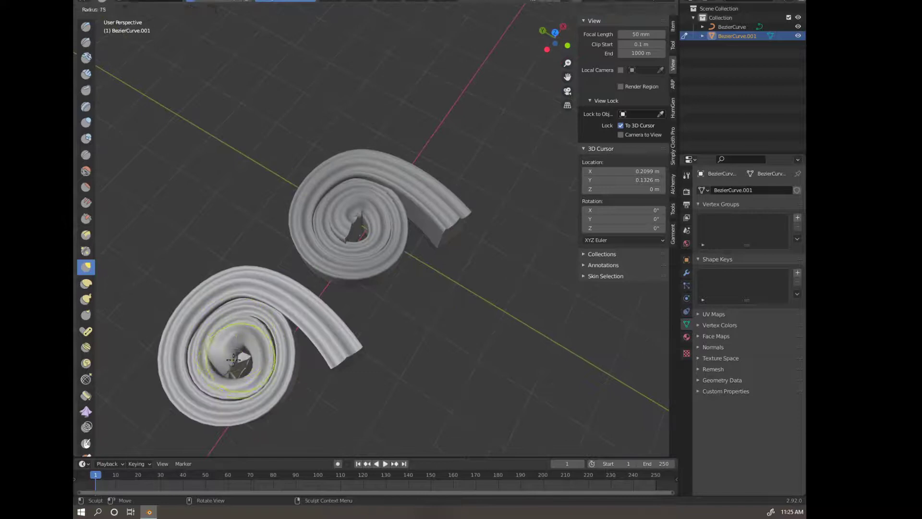
pyautogui.moveTo(237, 368); pyautogui.dragTo(240, 368)
pyautogui.moveTo(235, 361); pyautogui.dragTo(241, 367, button='middle')
pyautogui.moveTo(240, 363); pyautogui.dragTo(237, 373)
# Resize the Grab brush, try further strokes on the duplicate's centre, and undo the sculpting
pyautogui.press('f')
pyautogui.click(242, 364)
pyautogui.moveTo(254, 369)
pyautogui.mouseDown(button='middle')
pyautogui.moveTo(213, 305)
pyautogui.moveTo(262, 333)
pyautogui.moveTo(261, 275)
pyautogui.moveTo(249, 248)
pyautogui.mouseUp(button='middle')
pyautogui.press('Tab')
pyautogui.press('Tab')
pyautogui.moveTo(249, 248)
pyautogui.mouseDown()
pyautogui.moveTo(247, 230)
pyautogui.moveTo(265, 225)
pyautogui.mouseUp()
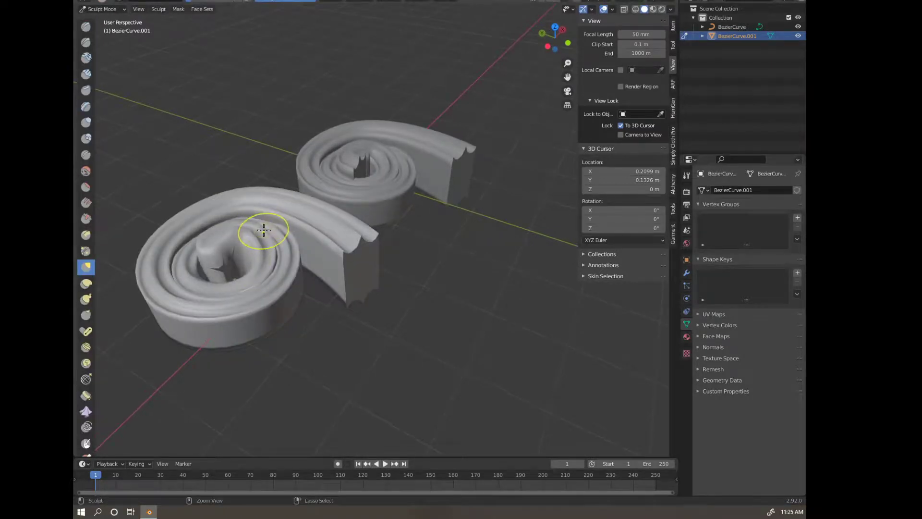
pyautogui.hotkey('ctrl', 'z')
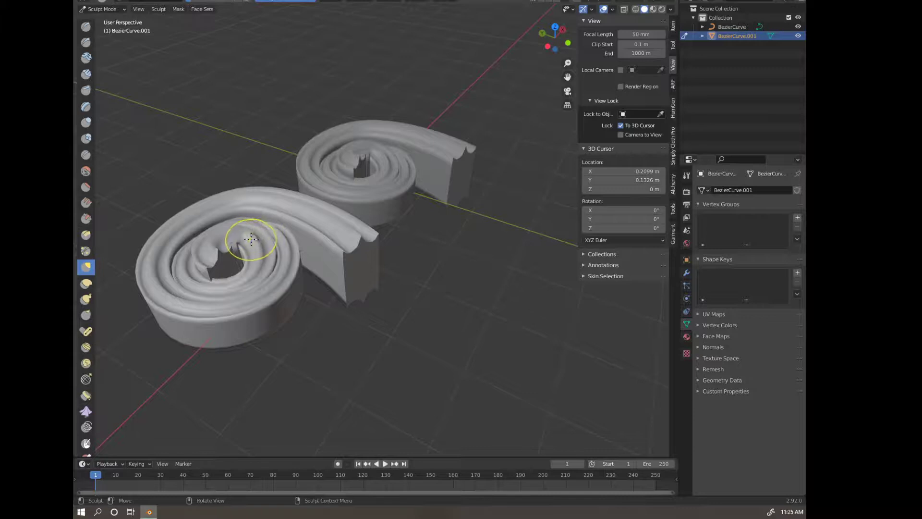
# Enter Edit Mode on the duplicate and select the edge loop around its inner end cap
pyautogui.press('Tab')
pyautogui.keyDown('shift'); pyautogui.moveTo(250, 254); pyautogui.dragTo(345, 216, button='middle'); pyautogui.keyUp('shift')
pyautogui.press('2')
pyautogui.keyDown('alt'); pyautogui.click(329, 225); pyautogui.keyUp('alt')
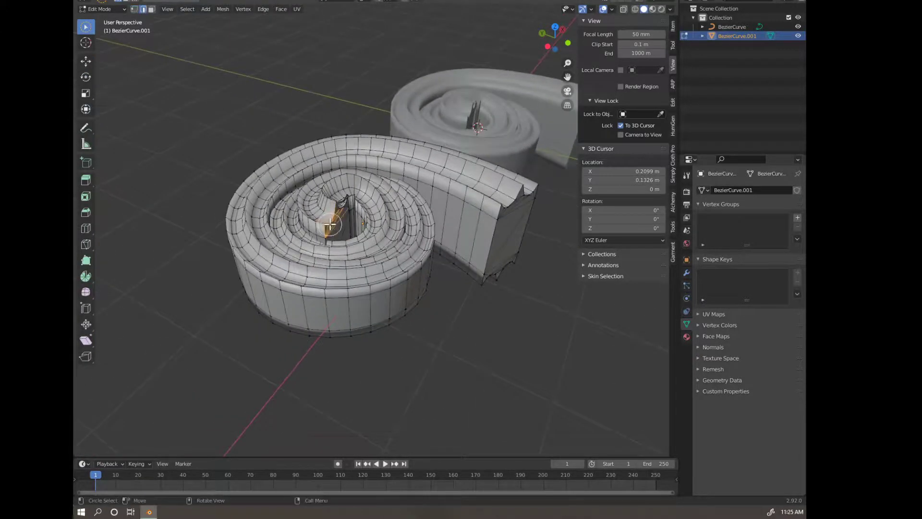
# Return to Object Mode and delete the duplicated mesh spiral
pyautogui.press('Tab')
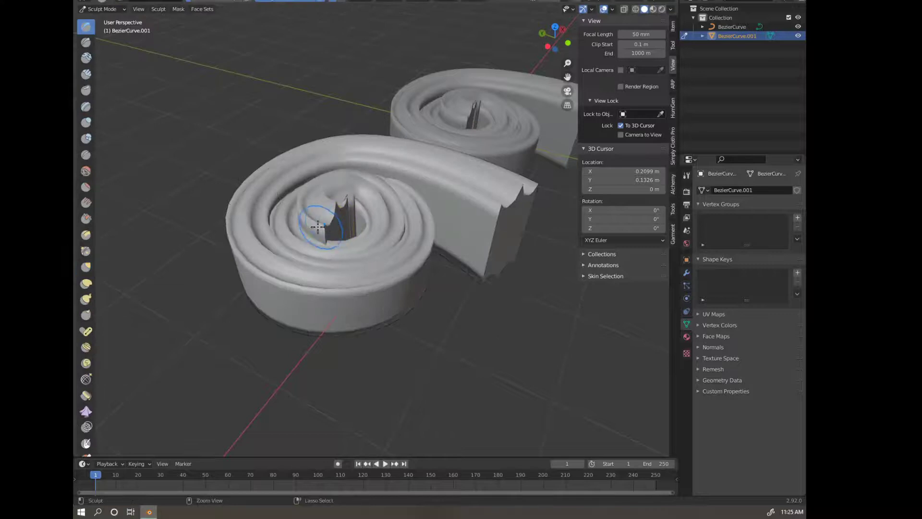
pyautogui.hotkey('ctrl', 'Tab')
pyautogui.click(344, 214)
pyautogui.press('x')
pyautogui.click(350, 214)
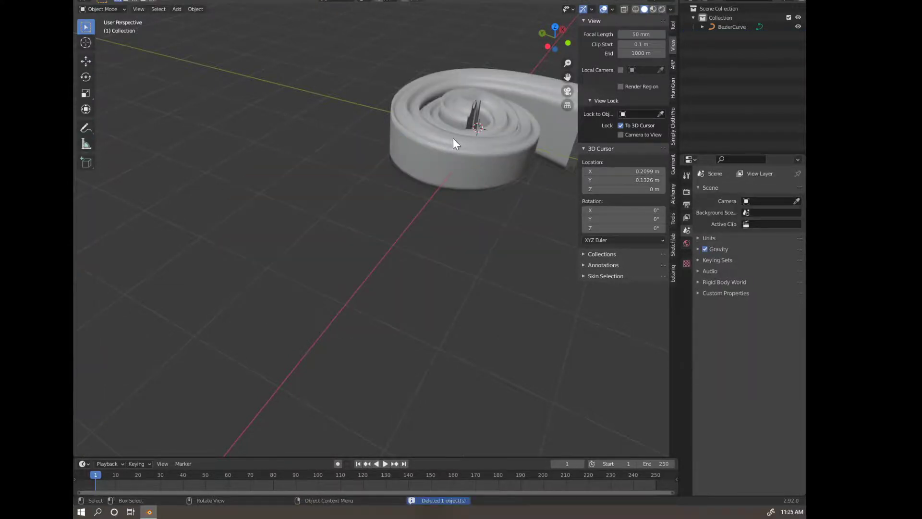
# Duplicate the original spiral curve along the X axis, place the copy beside it and frame the copy
pyautogui.click(454, 138)
pyautogui.moveTo(509, 144); pyautogui.dragTo(451, 157, button='middle')
pyautogui.hotkey('shift', 'd')
pyautogui.press('x')
pyautogui.click(208, 188)
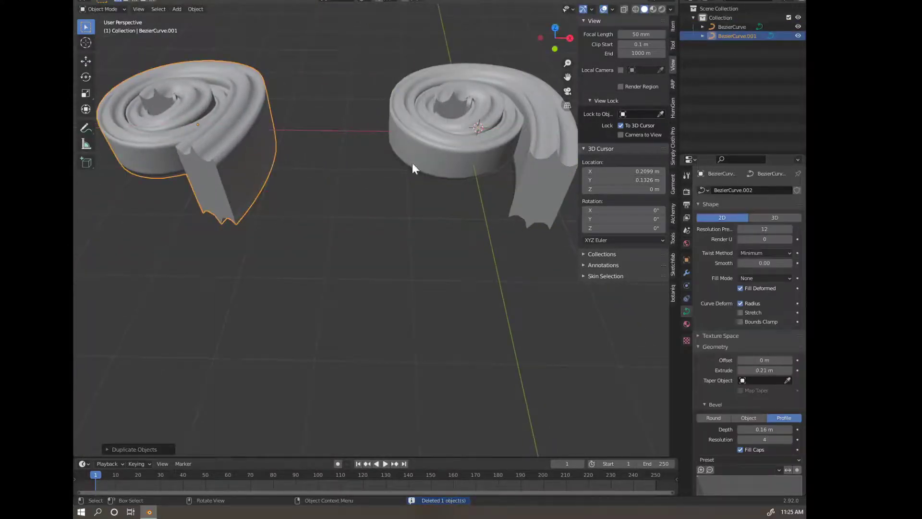
pyautogui.press('KP_Decimal')
# Turn off Fill Caps for the duplicate and convert it to a mesh
pyautogui.click(740, 449)
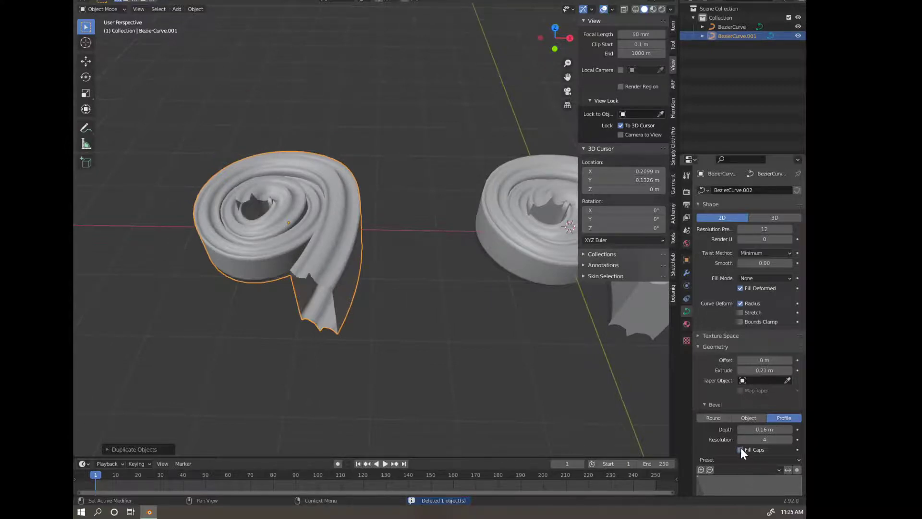
pyautogui.moveTo(389, 248); pyautogui.dragTo(375, 235, button='middle')
pyautogui.click(196, 8)
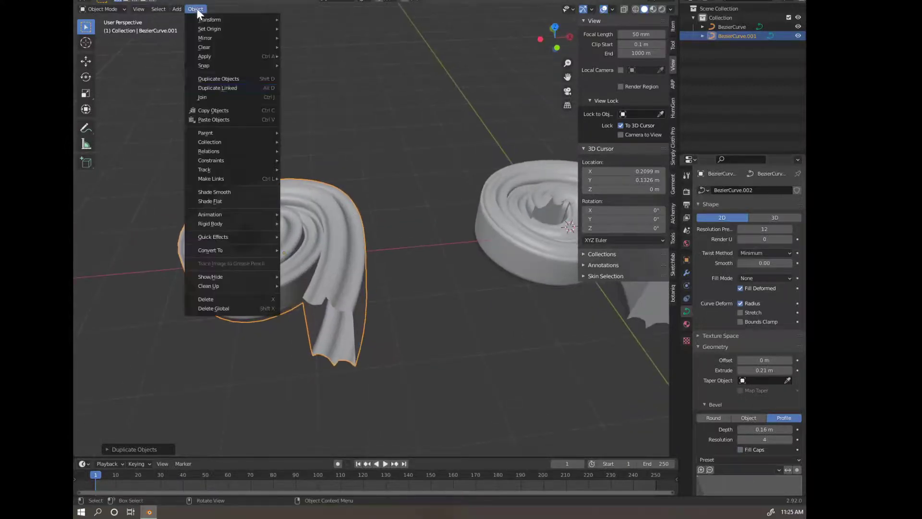
pyautogui.moveTo(254, 250)
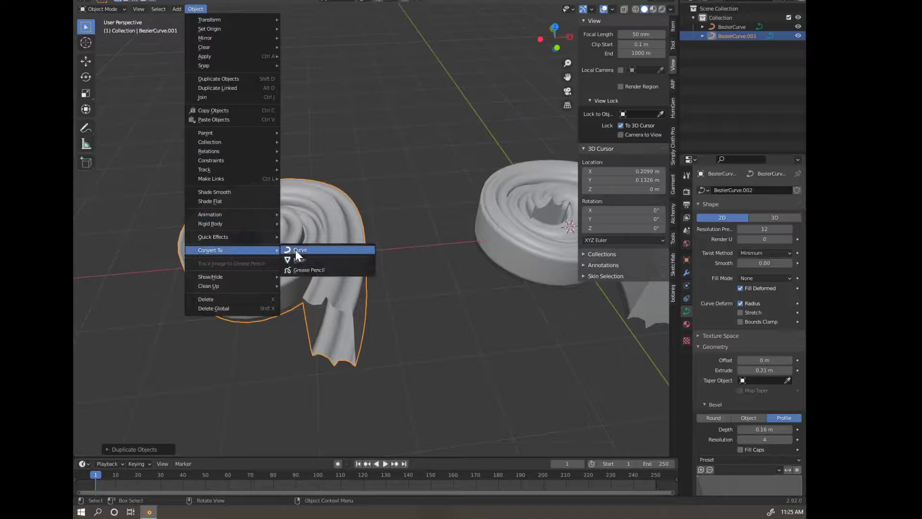
pyautogui.click(298, 255)
pyautogui.scroll(3, 307, 264)
# Enter Edit Mode on the duplicate and select the edge loop around the open inner end of the spiral
pyautogui.press('Tab')
pyautogui.moveTo(317, 307); pyautogui.dragTo(300, 318, button='middle')
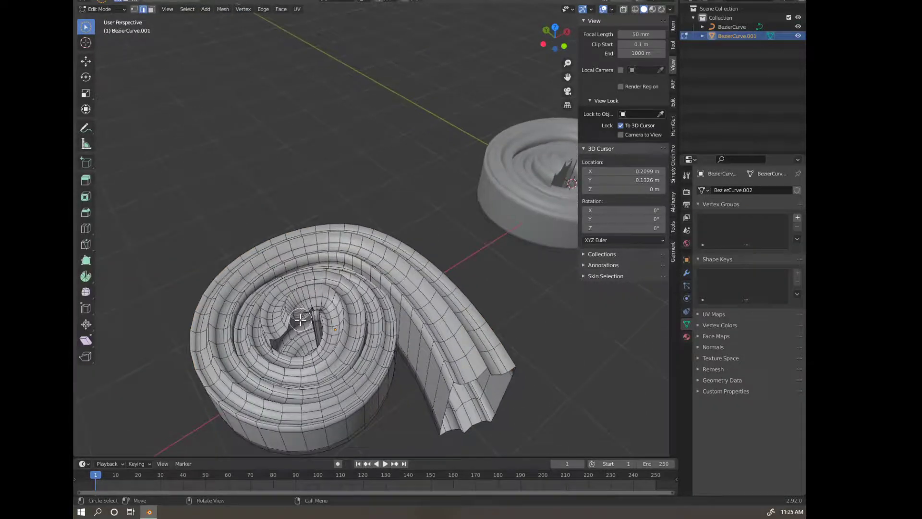
pyautogui.hotkey('ctrl', 'Tab')
pyautogui.click(359, 316)
pyautogui.moveTo(85, 27); pyautogui.dragTo(123, 32)
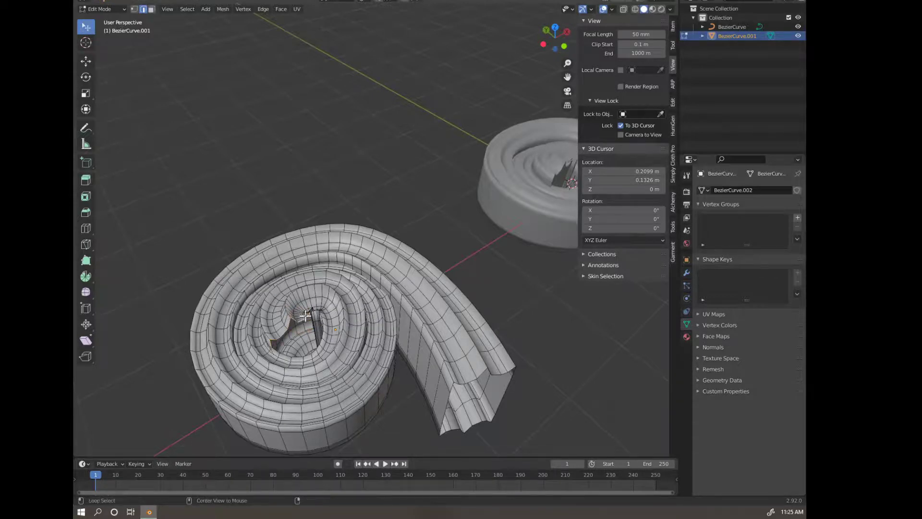
# Try to scale down the open inner end's edge loop without proportional editing
pyautogui.press('s')
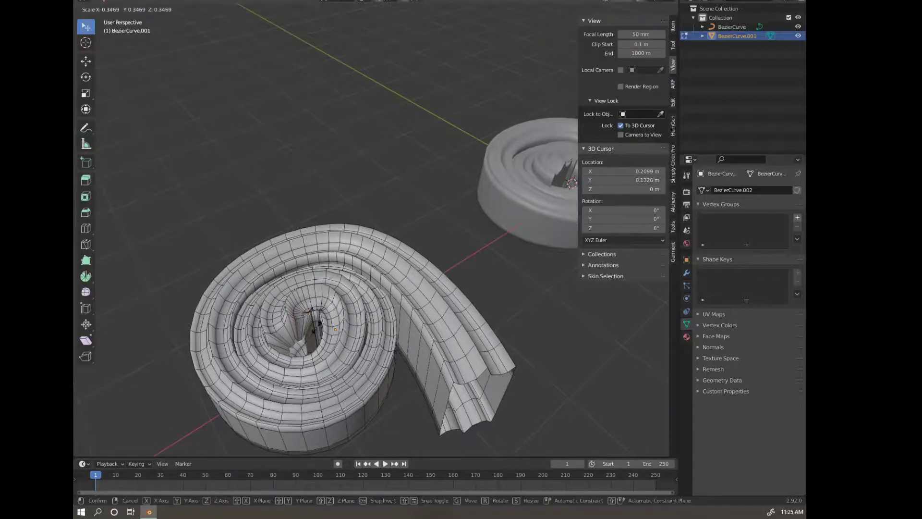
pyautogui.click(307, 337)
pyautogui.moveTo(372, 302); pyautogui.dragTo(361, 262, button='middle')
pyautogui.press('s')
pyautogui.click(324, 319)
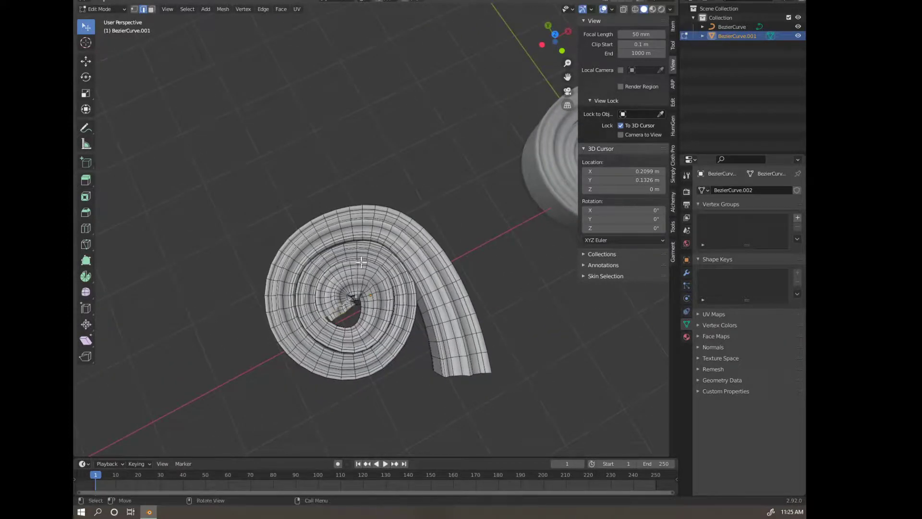
# Scale down the open inner end's edge loop using proportional editing with an influence size of about 0.15
pyautogui.press('s')
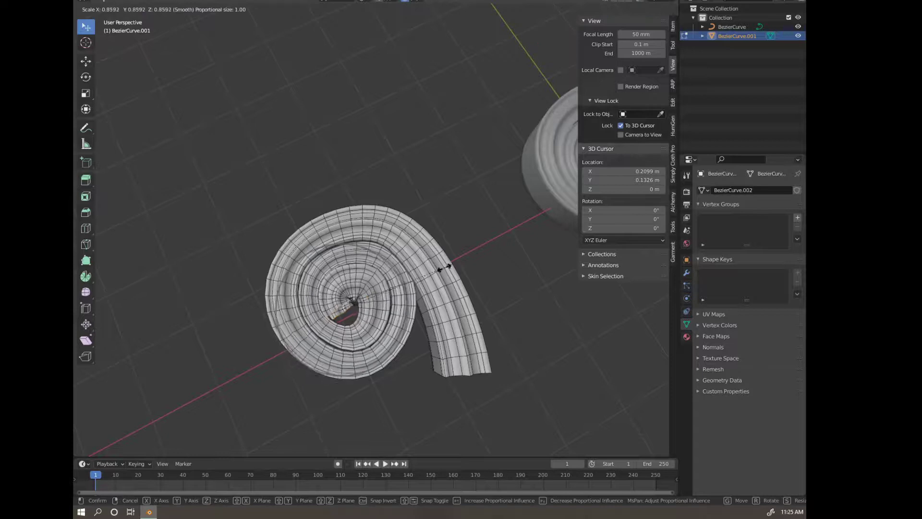
pyautogui.scroll(14, 413, 281)
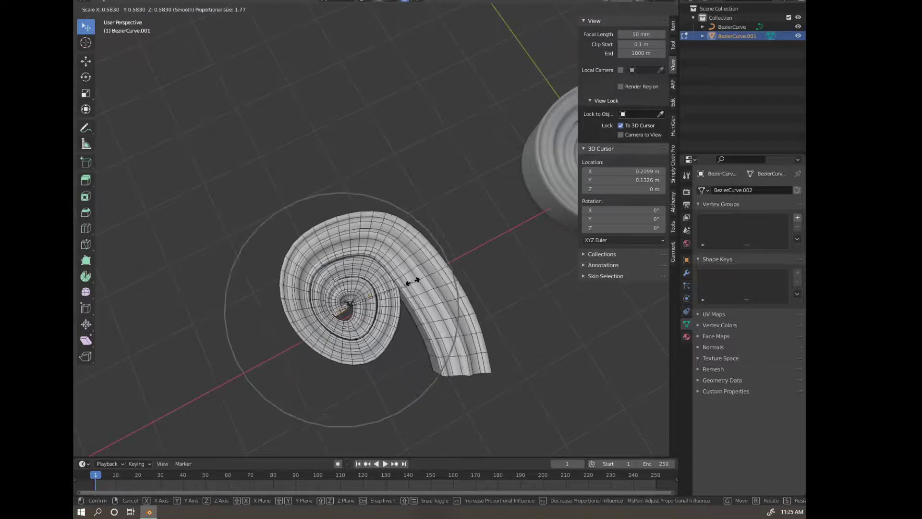
pyautogui.scroll(5, 413, 282)
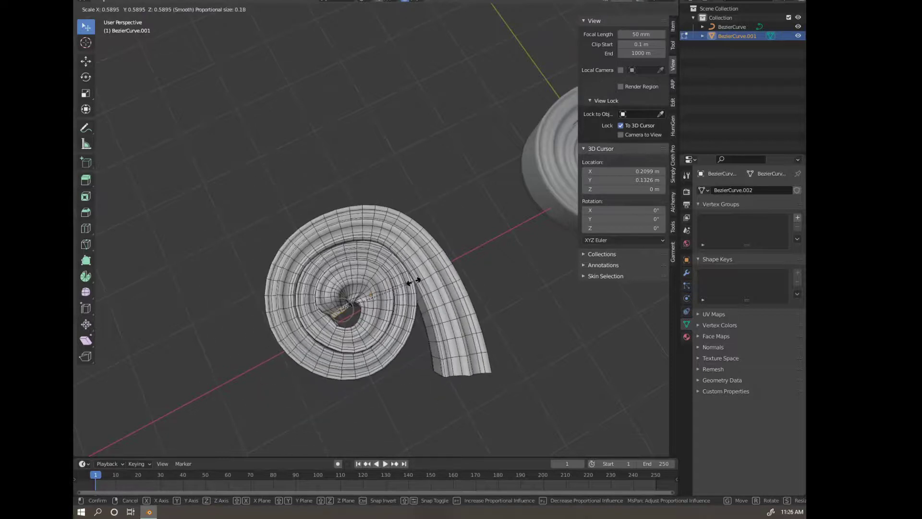
pyautogui.click(378, 279)
pyautogui.moveTo(378, 279)
pyautogui.mouseDown(button='middle')
pyautogui.moveTo(354, 281)
pyautogui.moveTo(362, 291)
pyautogui.mouseUp(button='middle')
pyautogui.press('s')
pyautogui.press('Escape')
# Switch to Sculpt Mode and pull the spiral's inner end towards its centre using a resized Grab brush
pyautogui.hotkey('ctrl', 'Tab')
pyautogui.click(367, 339)
pyautogui.press('f')
pyautogui.click(353, 293)
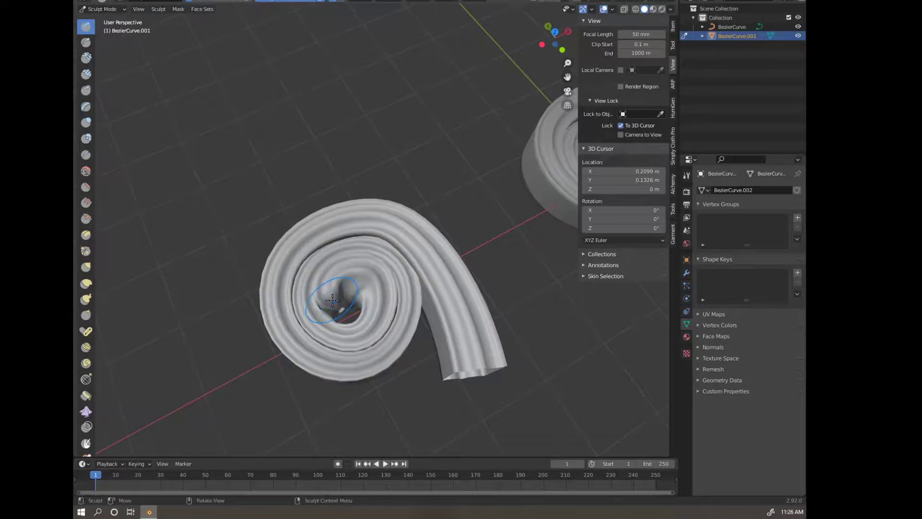
pyautogui.press('g')
pyautogui.moveTo(334, 298)
pyautogui.mouseDown()
pyautogui.moveTo(327, 292)
pyautogui.moveTo(352, 300)
pyautogui.mouseUp()
pyautogui.moveTo(352, 301); pyautogui.dragTo(354, 290, button='middle')
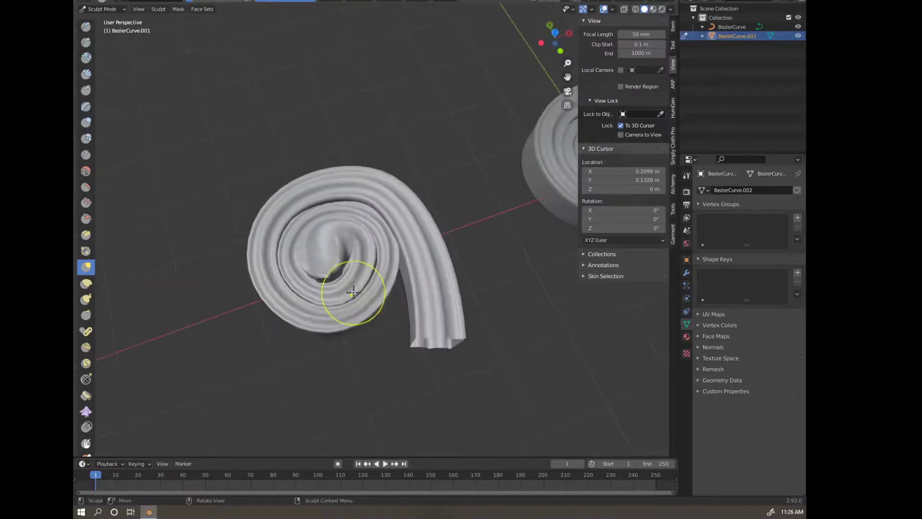
pyautogui.moveTo(309, 260)
pyautogui.mouseDown(button='middle')
pyautogui.moveTo(370, 267)
pyautogui.moveTo(328, 268)
pyautogui.mouseUp(button='middle')
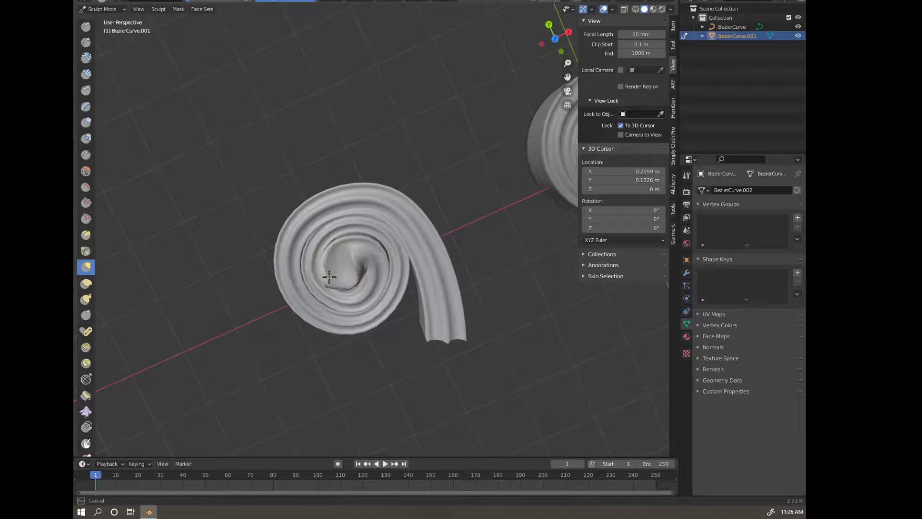
pyautogui.moveTo(355, 261)
pyautogui.mouseDown(button='middle')
pyautogui.moveTo(349, 266)
pyautogui.moveTo(367, 269)
pyautogui.moveTo(385, 218)
pyautogui.moveTo(374, 261)
pyautogui.mouseUp(button='middle')
pyautogui.press('Tab')
pyautogui.press('e')
pyautogui.rightClick(364, 286)
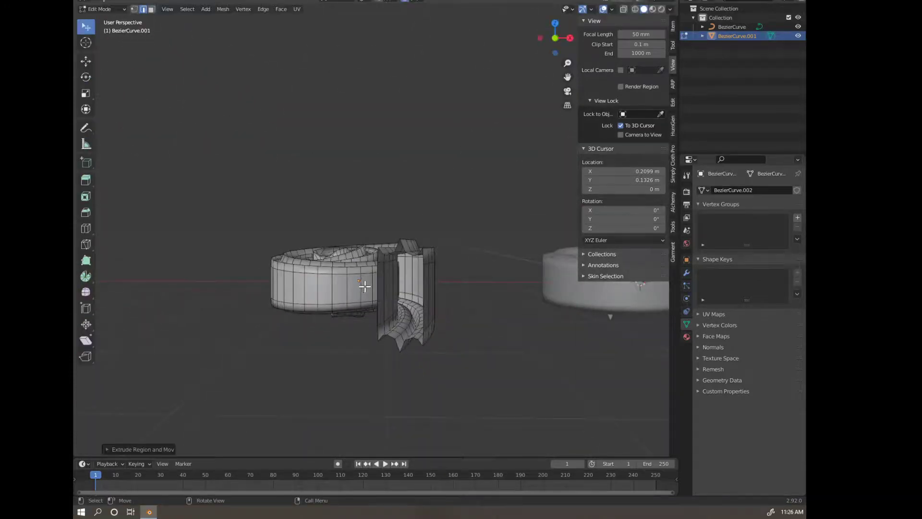
pyautogui.press('Tab')
pyautogui.press('Tab')
pyautogui.moveTo(363, 288); pyautogui.dragTo(380, 282, button='middle')
# Enter Edit Mode and cut a centred edge loop along the spiral's outer side wall
pyautogui.hotkey('ctrl', 'Tab')
pyautogui.click(393, 295)
pyautogui.hotkey('ctrl', 'r')
pyautogui.click(380, 288)
pyautogui.rightClick(382, 289)
# Select the face loop just below the new cut on the outer side wall and delete its faces
pyautogui.press('3')
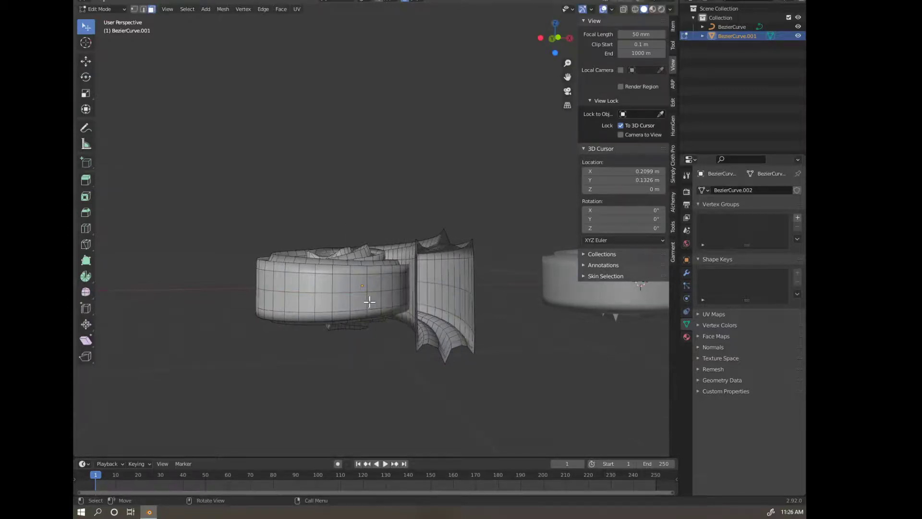
pyautogui.keyDown('ctrl'); pyautogui.click(361, 303); pyautogui.keyUp('ctrl')
pyautogui.keyDown('alt'); pyautogui.click(344, 303); pyautogui.keyUp('alt')
pyautogui.press('x')
pyautogui.click(337, 324)
# Cut a centred edge loop along the spiral's inner side wall, exposed through the gap
pyautogui.moveTo(381, 328); pyautogui.dragTo(423, 320, button='middle')
pyautogui.hotkey('ctrl', 'r')
pyautogui.click(407, 273)
pyautogui.click(408, 275)
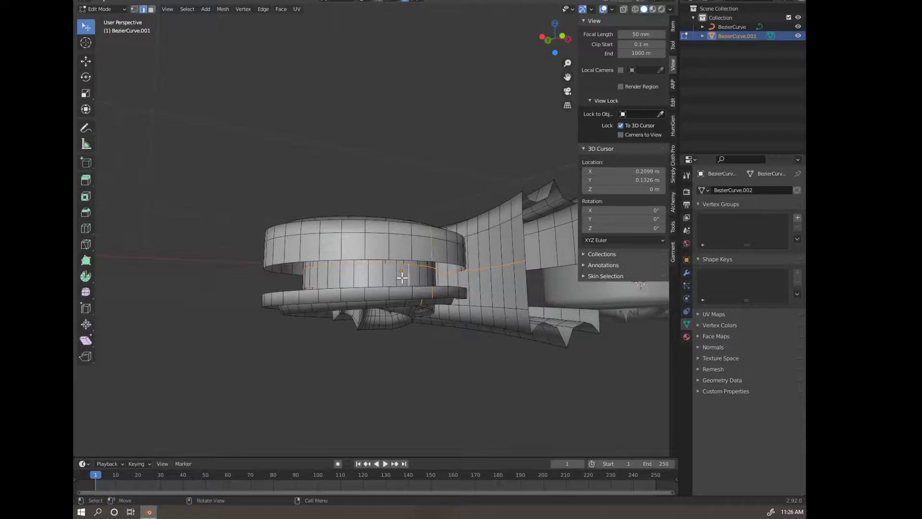
pyautogui.moveTo(423, 271); pyautogui.dragTo(417, 308, button='middle')
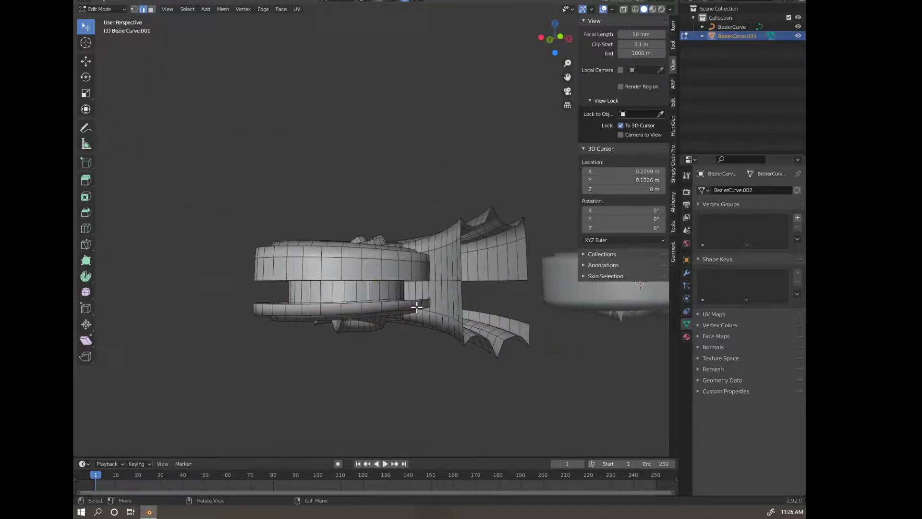
pyautogui.click(386, 290)
pyautogui.hotkey('ctrl', 'r')
pyautogui.click(386, 291)
pyautogui.rightClick(382, 293)
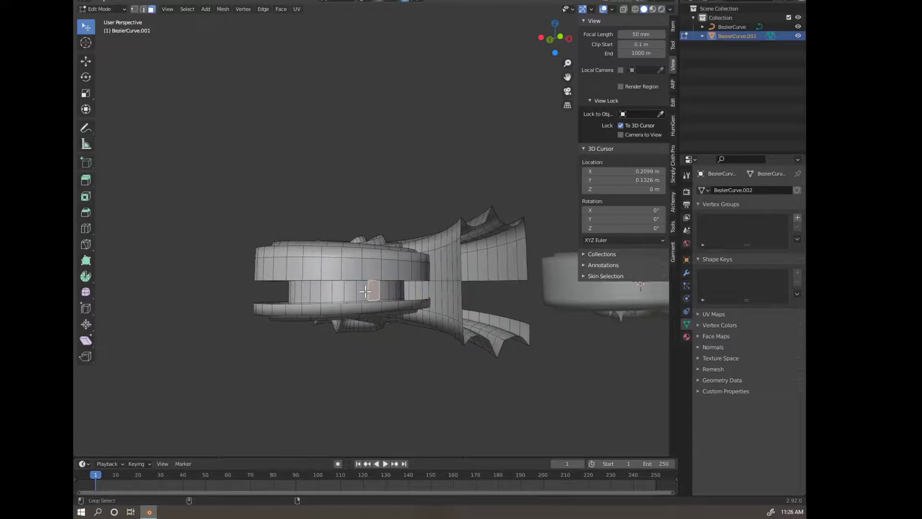
# Delete the face loop below the cut on the inner wall, along with the detached lower half of the spiral
pyautogui.keyDown('alt'); pyautogui.click(365, 292); pyautogui.keyUp('alt')
pyautogui.press('x')
pyautogui.click(365, 293)
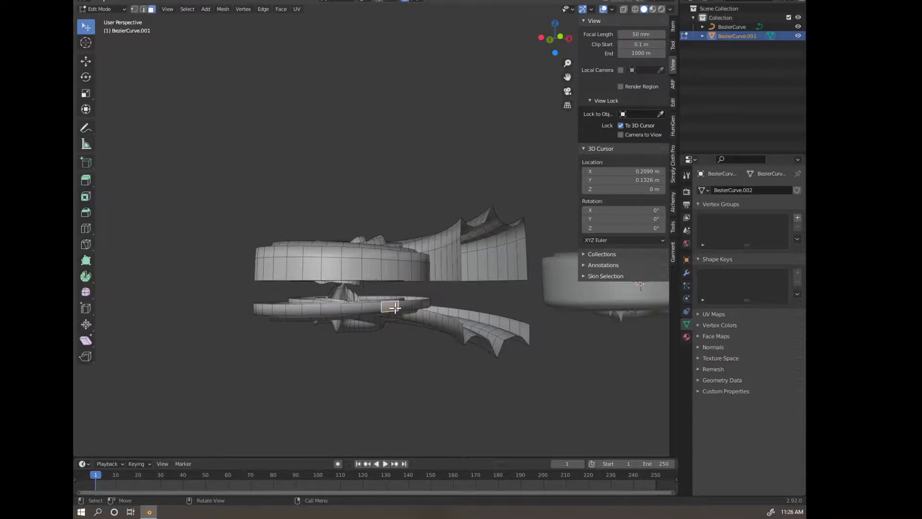
pyautogui.hotkey('ctrl', 'l')
pyautogui.moveTo(395, 307); pyautogui.dragTo(457, 308, button='middle')
pyautogui.press('x')
pyautogui.click(482, 306)
# Switch to the front orthographic view, turn on X-Ray and return to Edit Mode with vertex selection
pyautogui.press('`')
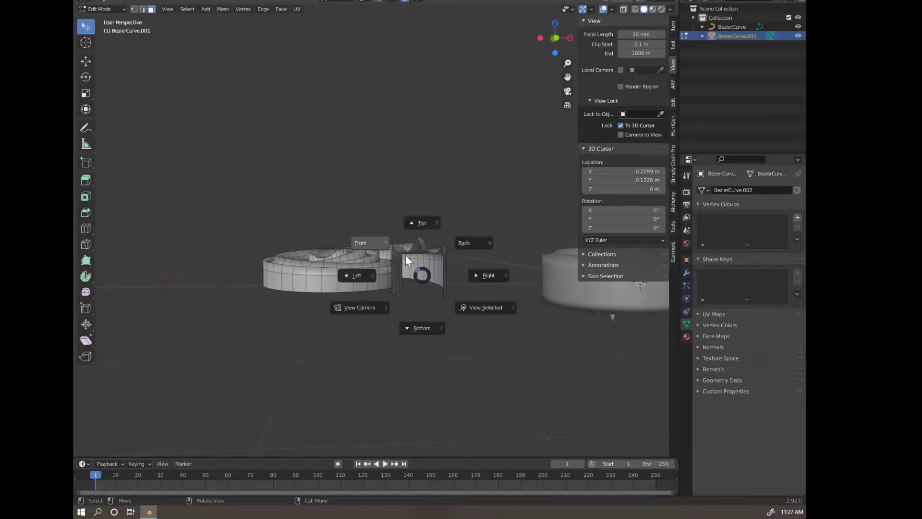
pyautogui.click(385, 248)
pyautogui.press('Tab')
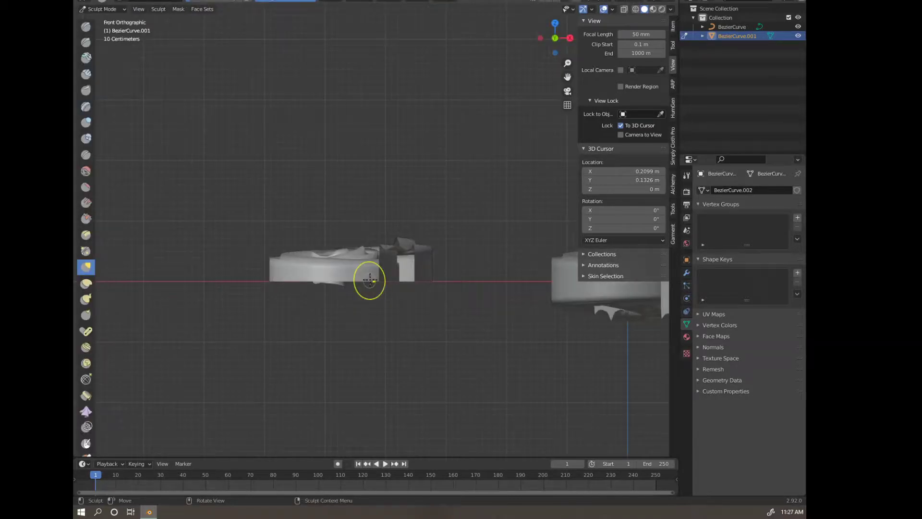
pyautogui.click(623, 9)
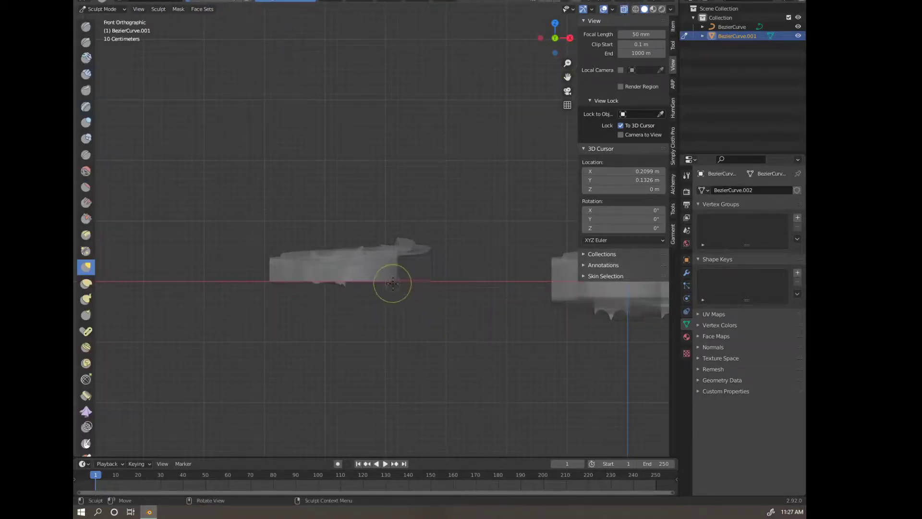
pyautogui.hotkey('ctrl', 'Tab')
pyautogui.click(453, 291)
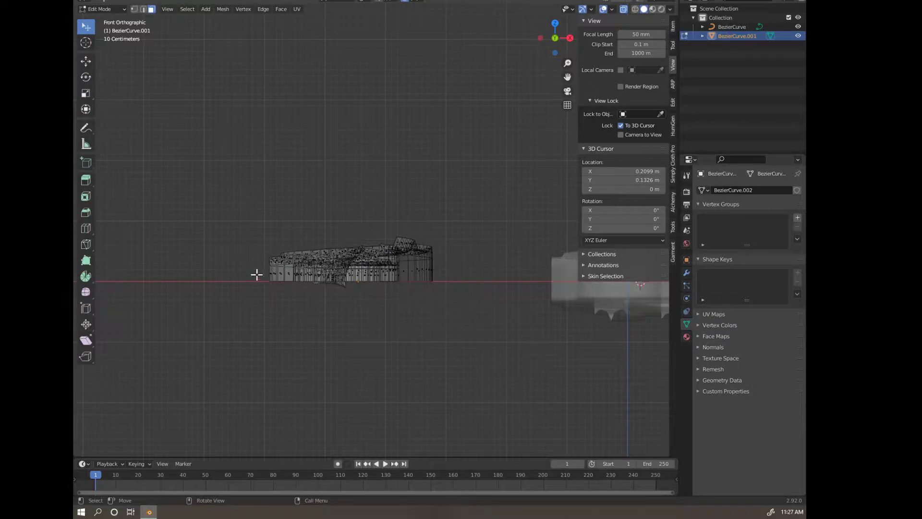
pyautogui.press('1')
pyautogui.press('g')
pyautogui.click(472, 313)
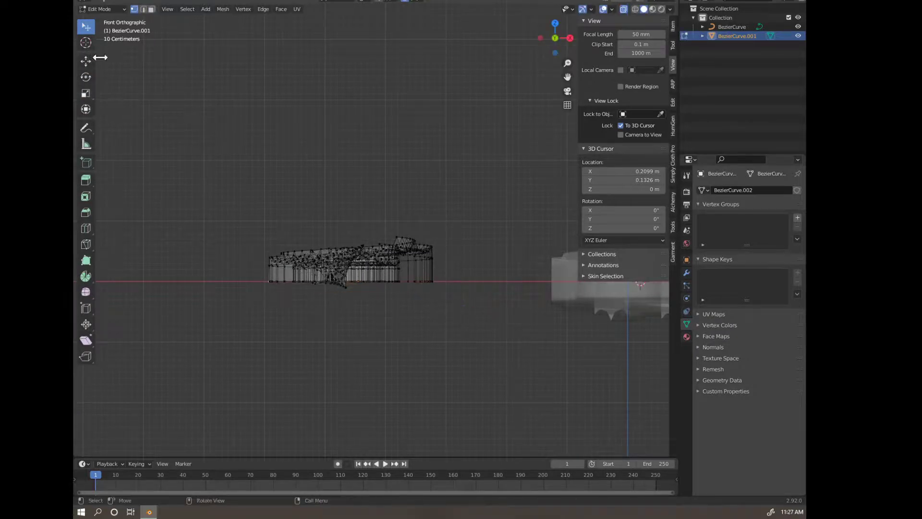
# Select the open bottom edges of the half spiral in edge mode and flatten them by scaling along Z
pyautogui.click(143, 9)
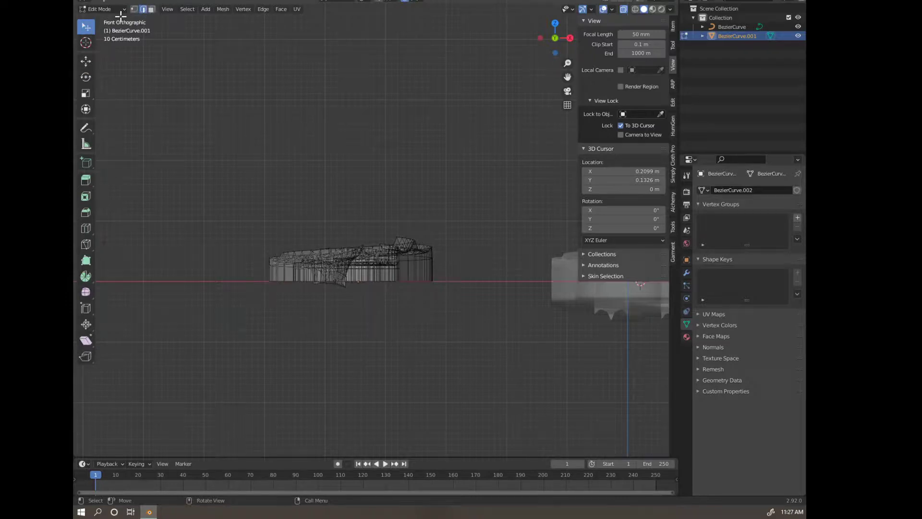
pyautogui.moveTo(251, 335); pyautogui.dragTo(465, 272)
pyautogui.press('s')
pyautogui.press('z')
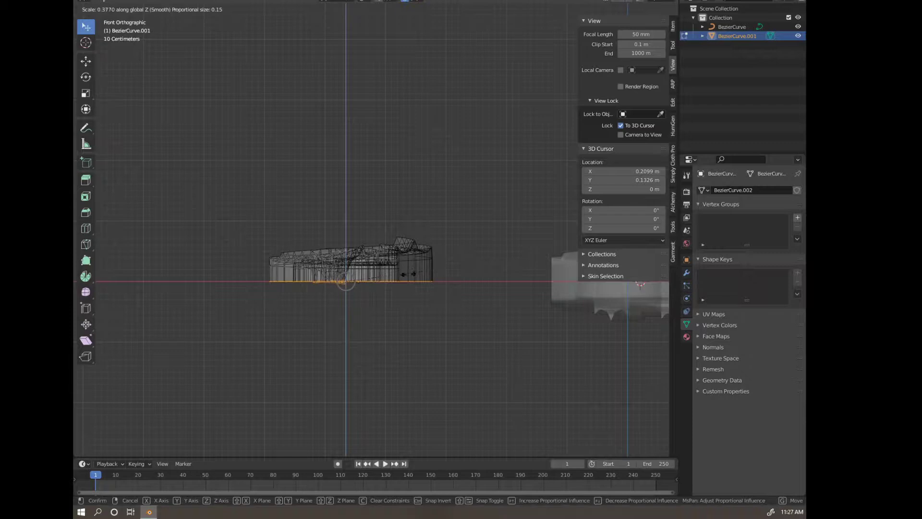
pyautogui.click(376, 283)
pyautogui.press('s')
pyautogui.press('z')
pyautogui.click(442, 256)
# Add a Mirror modifier to the half spiral and mirror it on the Z axis only
pyautogui.press('Tab')
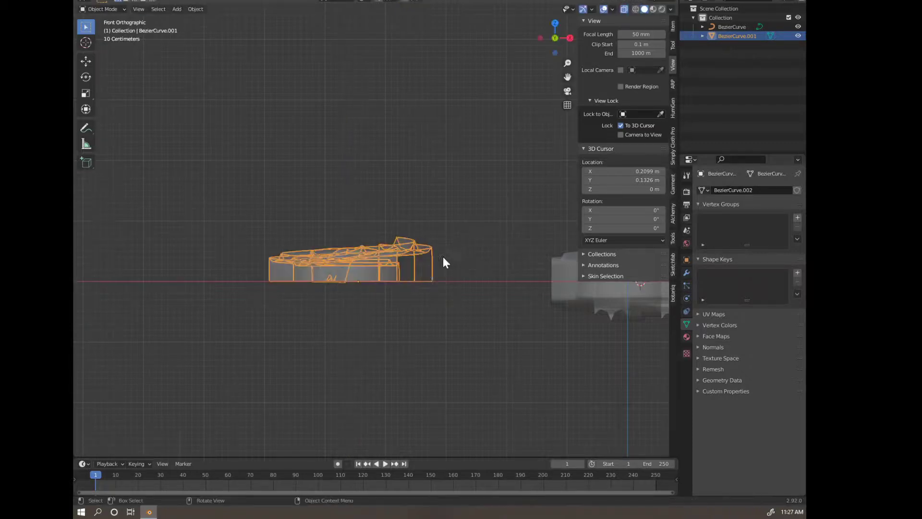
pyautogui.click(686, 272)
pyautogui.click(728, 190)
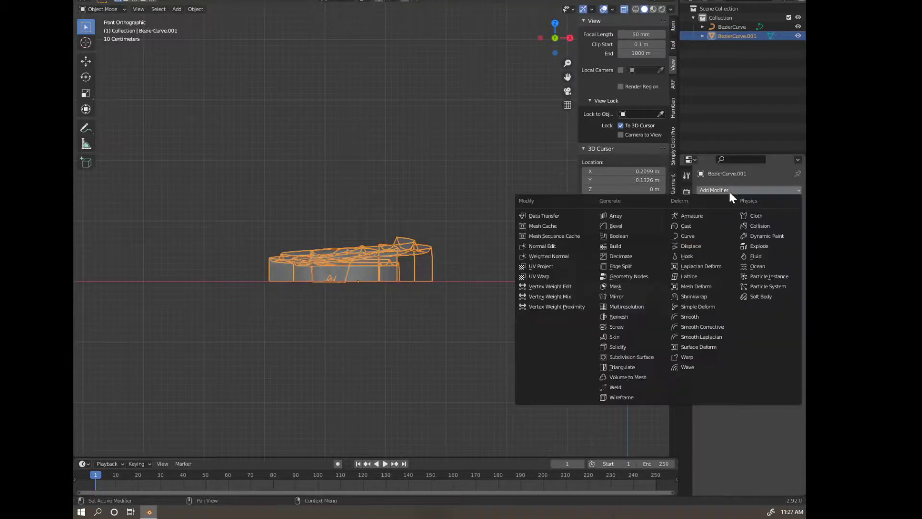
pyautogui.click(641, 295)
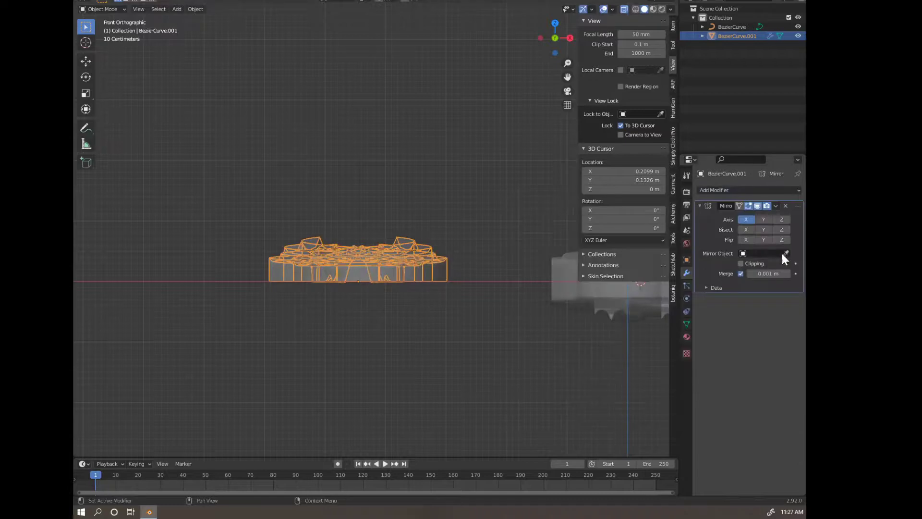
pyautogui.click(781, 219)
pyautogui.moveTo(566, 263); pyautogui.dragTo(459, 380, button='middle')
pyautogui.press('Tab')
pyautogui.click(747, 220)
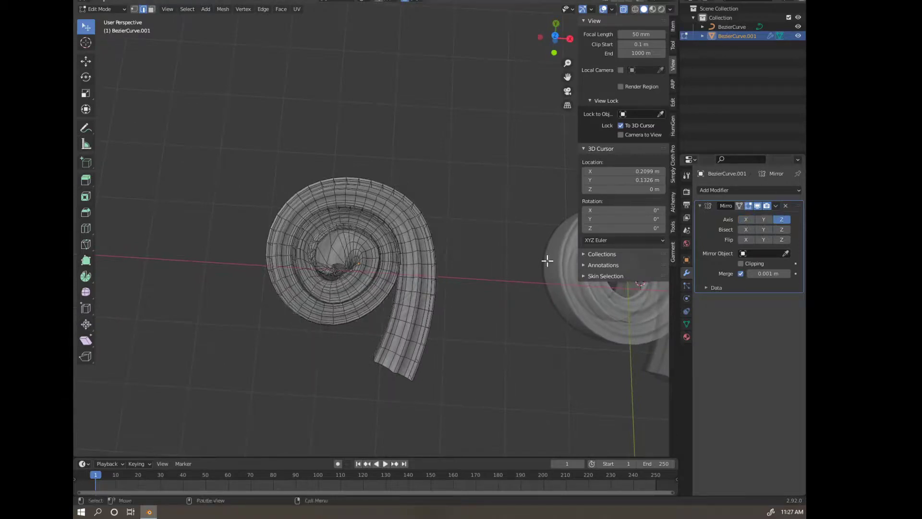
# Turn off X-Ray, switch to Sculpt Mode and refine the spiral's inner curl with the Grab brush, enlarging the brush
pyautogui.click(624, 9)
pyautogui.moveTo(480, 125)
pyautogui.mouseDown(button='middle')
pyautogui.moveTo(428, 169)
pyautogui.moveTo(420, 222)
pyautogui.moveTo(359, 285)
pyautogui.mouseUp(button='middle')
pyautogui.hotkey('ctrl', 'Tab')
pyautogui.click(361, 331)
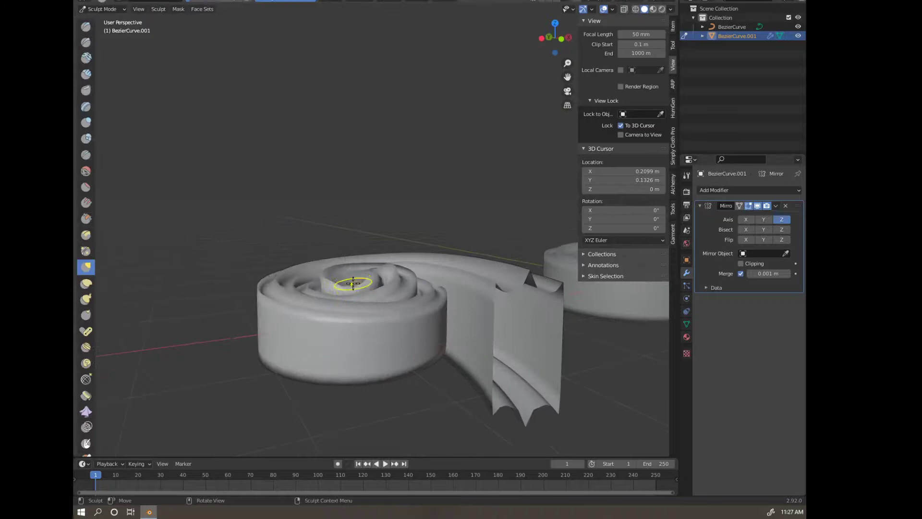
pyautogui.moveTo(357, 280); pyautogui.dragTo(365, 318, button='middle')
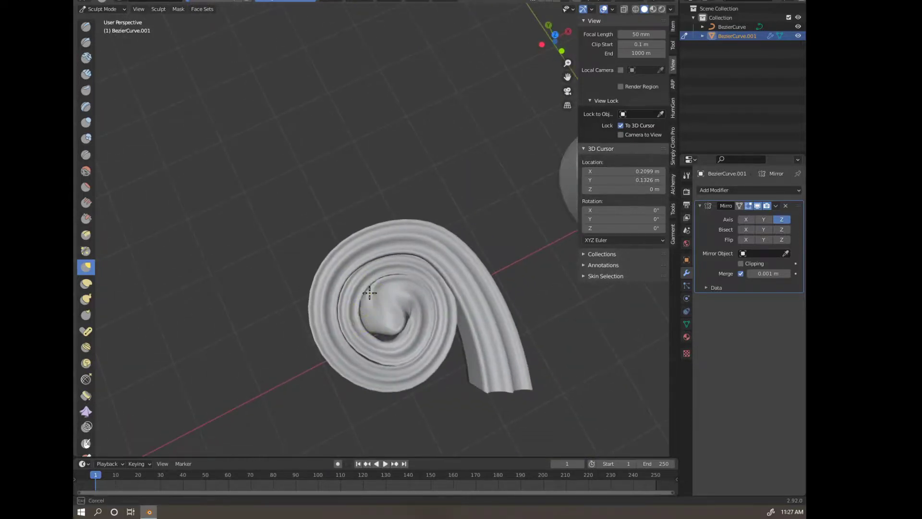
pyautogui.moveTo(432, 285); pyautogui.dragTo(438, 240, button='middle')
pyautogui.press('f')
pyautogui.click(480, 207)
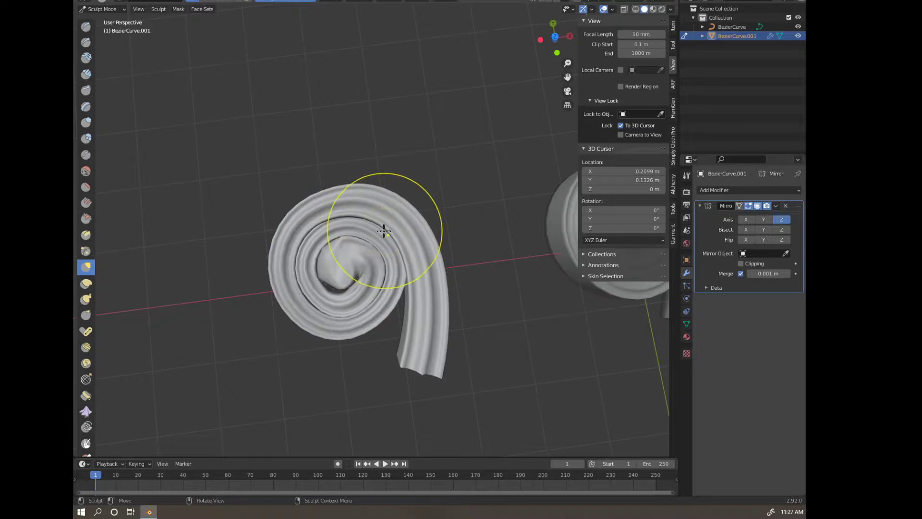
pyautogui.moveTo(366, 212)
pyautogui.mouseDown(button='middle')
pyautogui.moveTo(449, 146)
pyautogui.moveTo(432, 213)
pyautogui.moveTo(431, 172)
pyautogui.moveTo(453, 206)
pyautogui.moveTo(457, 164)
pyautogui.moveTo(439, 274)
pyautogui.mouseUp(button='middle')
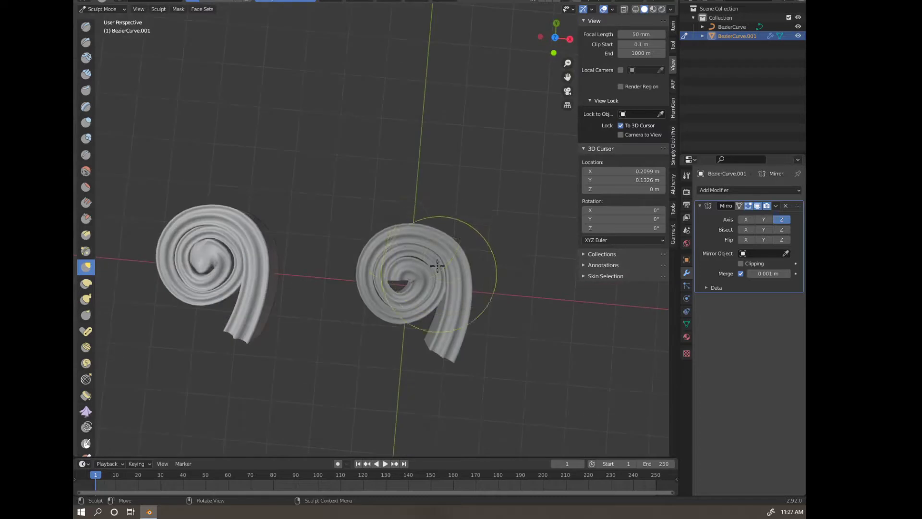
pyautogui.moveTo(399, 227)
pyautogui.mouseDown(button='middle')
pyautogui.moveTo(401, 196)
pyautogui.moveTo(452, 171)
pyautogui.moveTo(425, 194)
pyautogui.moveTo(406, 184)
pyautogui.mouseUp(button='middle')
# Select the edge loop at the spiral's open outer end in Edit Mode and move it in top view
pyautogui.press('Tab')
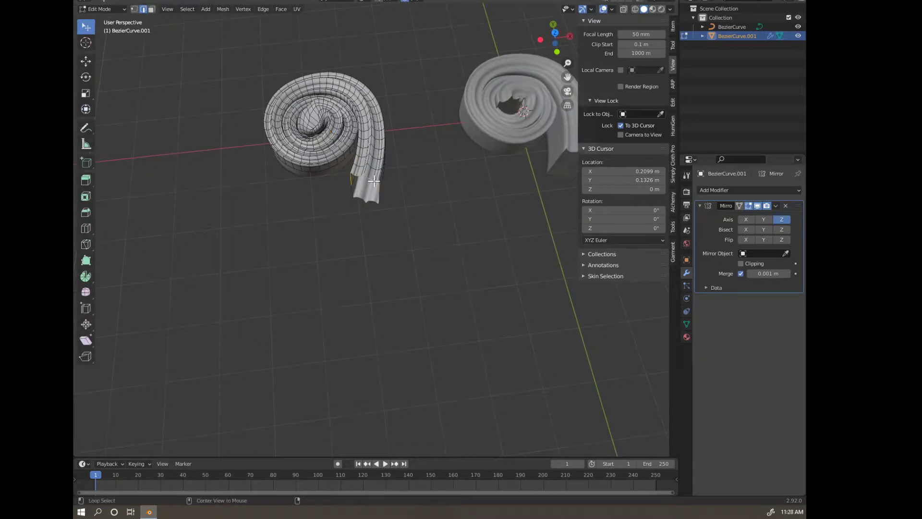
pyautogui.moveTo(385, 204); pyautogui.dragTo(375, 227, button='middle')
pyautogui.press('`')
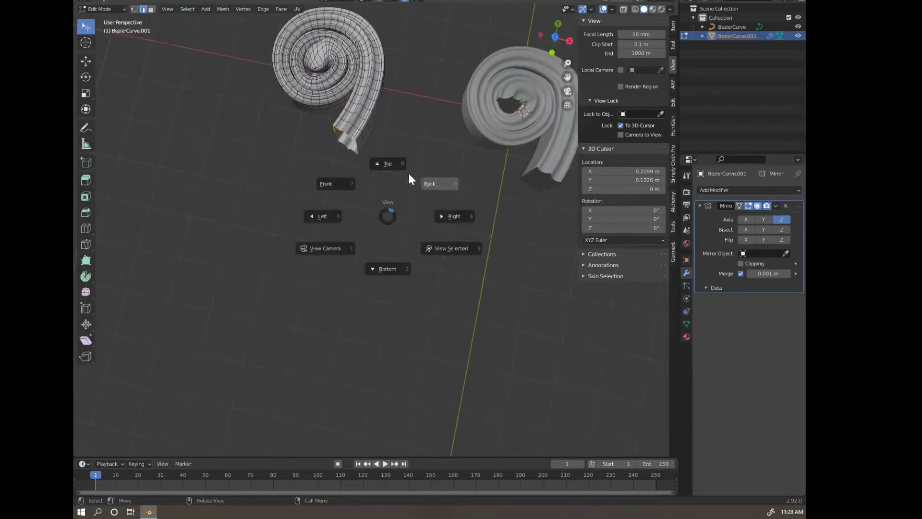
pyautogui.click(395, 162)
pyautogui.keyDown('shift'); pyautogui.moveTo(426, 246); pyautogui.dragTo(431, 183, button='middle'); pyautogui.keyUp('shift')
pyautogui.press('g')
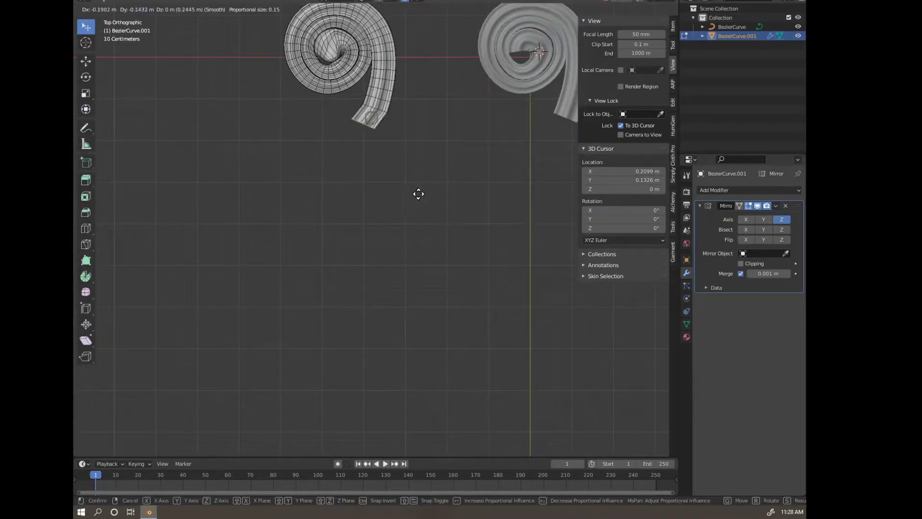
pyautogui.click(416, 197)
# Extrude the outer end's edge loop into a long straight stem and scale up its far end
pyautogui.press('g')
pyautogui.press('e')
pyautogui.click(410, 447)
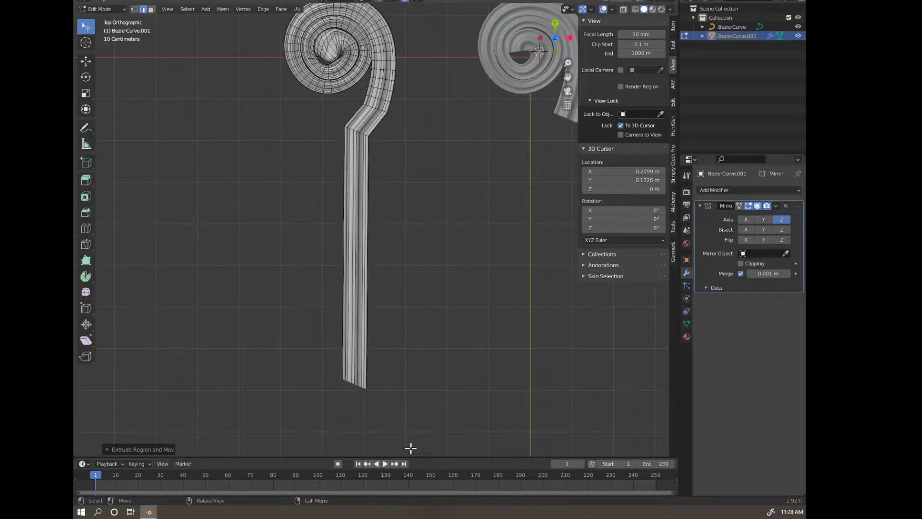
pyautogui.press('s')
pyautogui.click(469, 395)
pyautogui.scroll(-2, 449, 387)
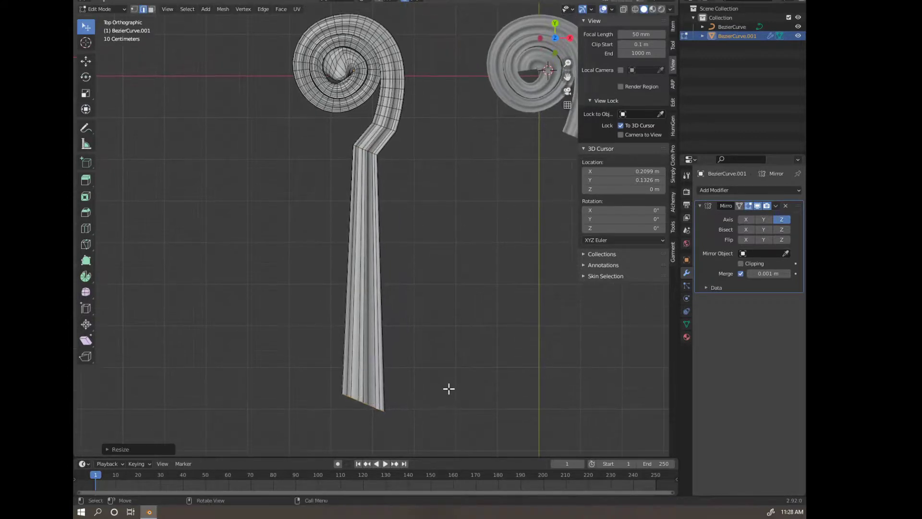
# Try to bend the middle of the stem with the Grab brush in Sculpt Mode
pyautogui.press('Tab')
pyautogui.hotkey('ctrl', 'Tab')
pyautogui.click(428, 412)
pyautogui.moveTo(393, 324)
pyautogui.mouseDown()
pyautogui.moveTo(379, 336)
pyautogui.moveTo(370, 294)
pyautogui.mouseUp()
# Raise the edge loop at the stem's open end along the Z axis by about 0.31 m in Edit Mode
pyautogui.moveTo(374, 280)
pyautogui.mouseDown(button='middle')
pyautogui.moveTo(405, 209)
pyautogui.moveTo(426, 212)
pyautogui.mouseUp(button='middle')
pyautogui.press('Tab')
pyautogui.press('g')
pyautogui.press('y')
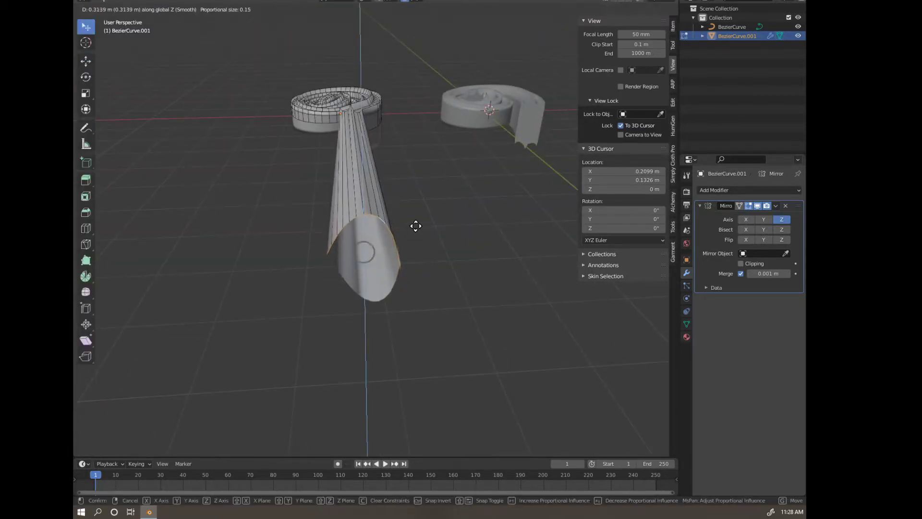
pyautogui.click(416, 222)
pyautogui.moveTo(416, 222)
pyautogui.mouseDown(button='middle')
pyautogui.moveTo(417, 258)
pyautogui.moveTo(426, 235)
pyautogui.moveTo(408, 258)
pyautogui.mouseUp(button='middle')
pyautogui.press('Tab')
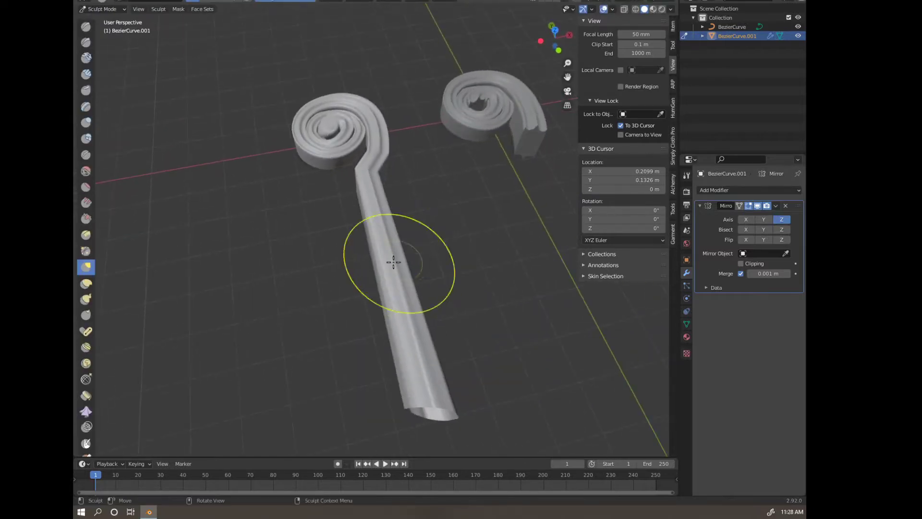
pyautogui.hotkey('shift', 'a')
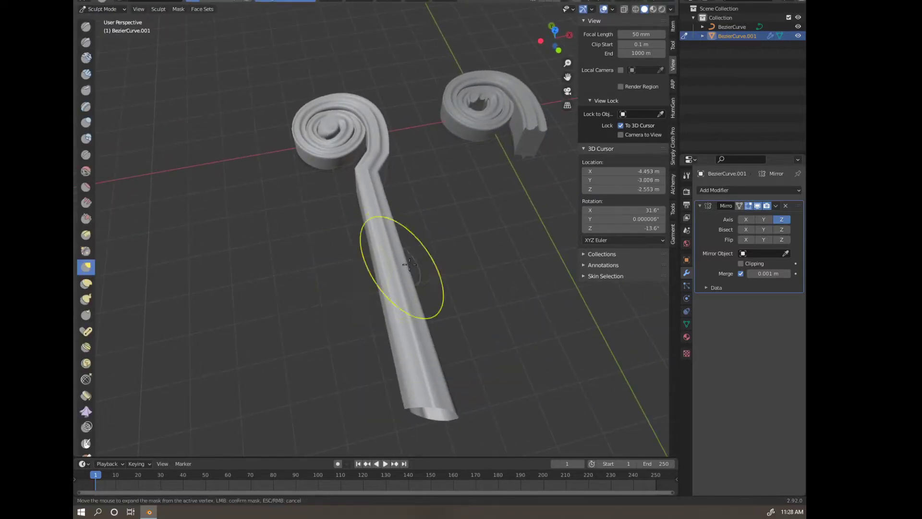
pyautogui.click(433, 189)
# In top view and Object Mode, place the 3D cursor beside the middle of the stem and add a cube there
pyautogui.moveTo(432, 189); pyautogui.dragTo(429, 235, button='middle')
pyautogui.press('`')
pyautogui.click(428, 181)
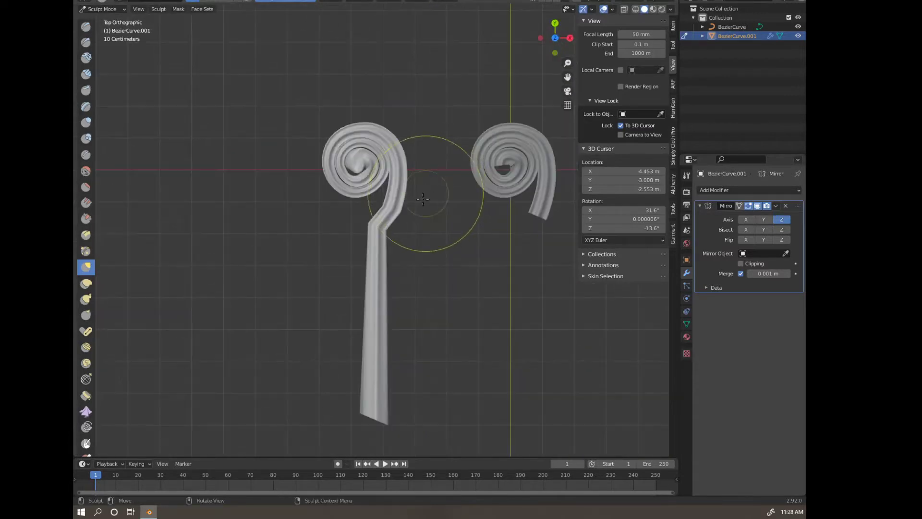
pyautogui.hotkey('ctrl', 'Tab')
pyautogui.click(289, 280)
pyautogui.keyDown('shift'); pyautogui.rightClick(355, 290); pyautogui.keyUp('shift')
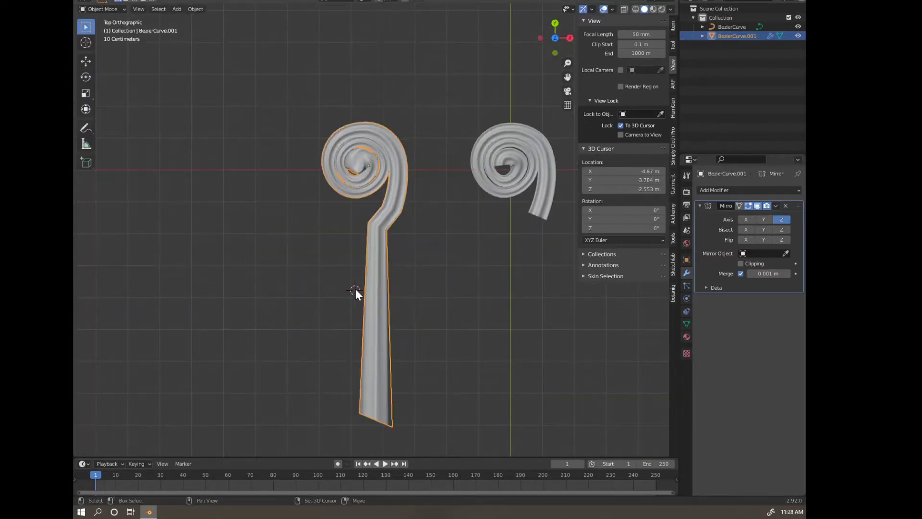
pyautogui.hotkey('shift', 'a')
pyautogui.moveTo(355, 283)
pyautogui.click(396, 284)
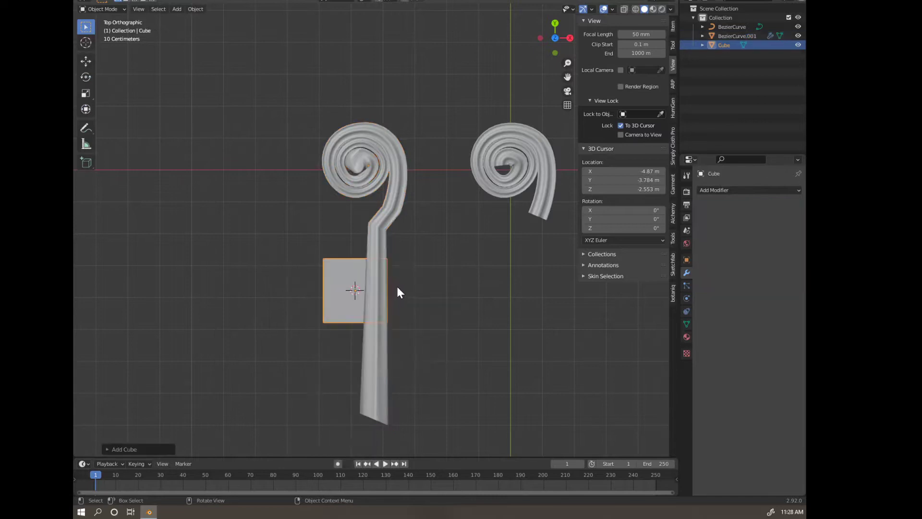
# Narrow the cube's geometry along the X axis in Edit Mode to form a thin slab
pyautogui.press('s')
pyautogui.click(396, 278)
pyautogui.press('Tab')
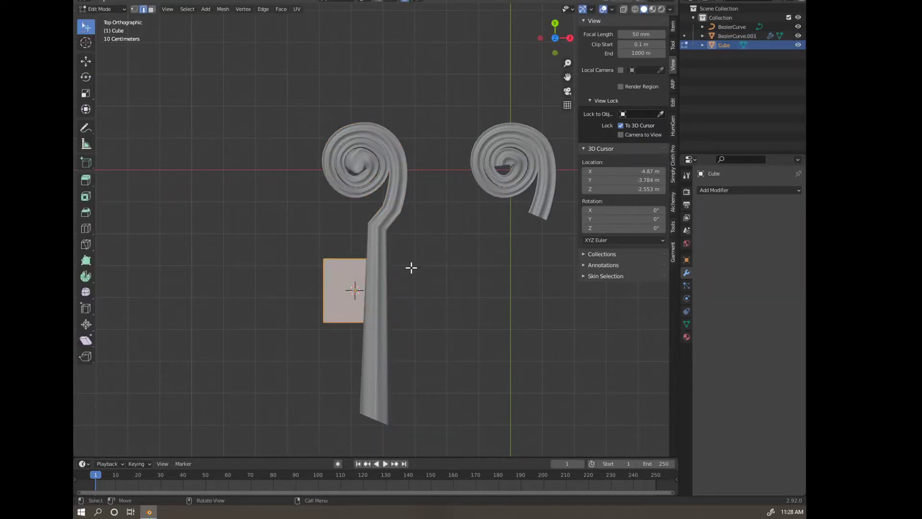
pyautogui.press('s')
pyautogui.press('x')
pyautogui.click(356, 275)
pyautogui.press('s')
pyautogui.press('x')
pyautogui.click(381, 265)
# Move the slab against the side of the stem and scale it up along the Z axis
pyautogui.press('g')
pyautogui.click(416, 244)
pyautogui.press('s')
pyautogui.press('z')
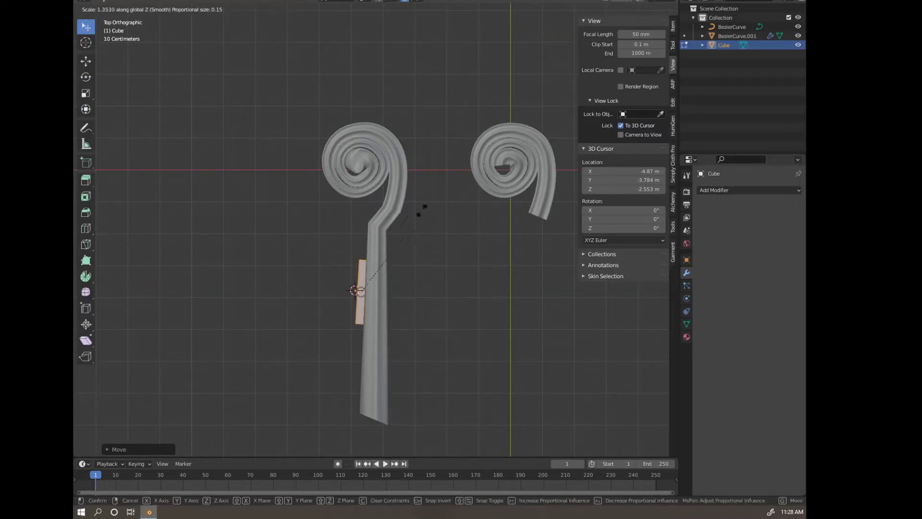
pyautogui.click(481, 169)
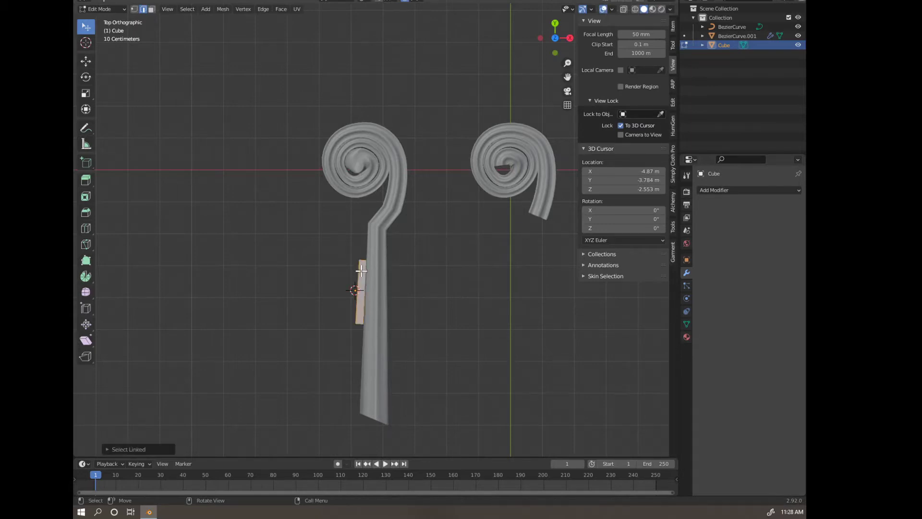
# Lengthen the slab along the Y axis, and rotate and move it to run alongside the straight stem
pyautogui.press('s')
pyautogui.press('y')
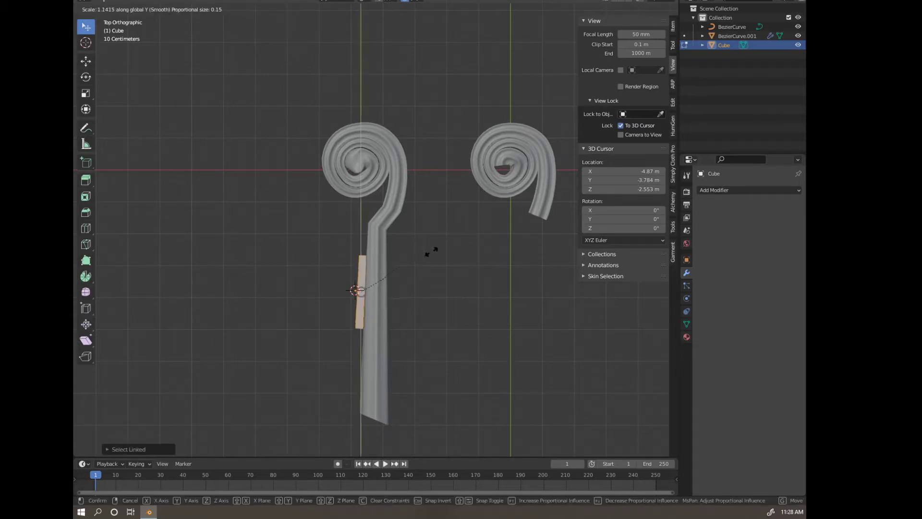
pyautogui.click(554, 270)
pyautogui.press('g')
pyautogui.click(521, 291)
pyautogui.press('r')
pyautogui.click(525, 293)
pyautogui.press('g')
pyautogui.click(526, 295)
# Scale the slab along the Z axis to about 0.19 in Edit Mode and raise it to the stem's height in Object Mode
pyautogui.moveTo(489, 274); pyautogui.dragTo(537, 202, button='middle')
pyautogui.press('s')
pyautogui.press('z')
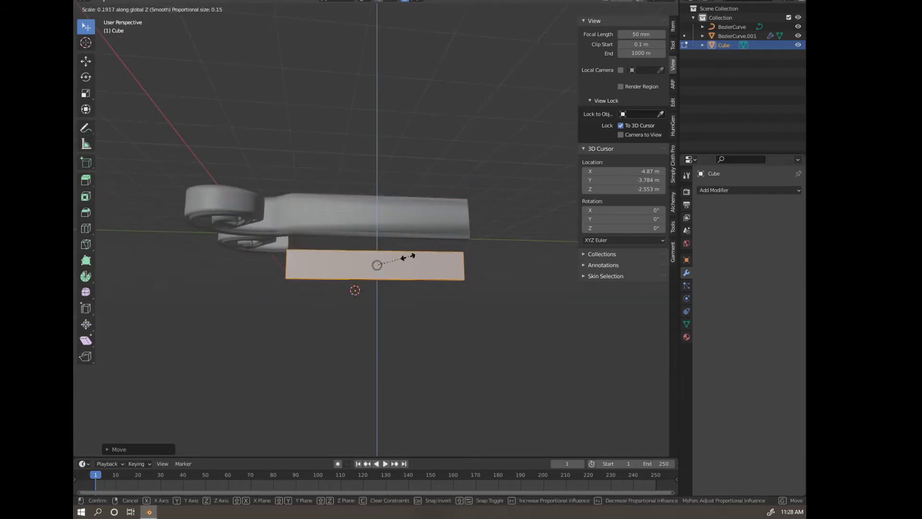
pyautogui.click(406, 258)
pyautogui.press('Tab')
pyautogui.moveTo(478, 235); pyautogui.dragTo(482, 258, button='middle')
pyautogui.press('g')
pyautogui.click(494, 211)
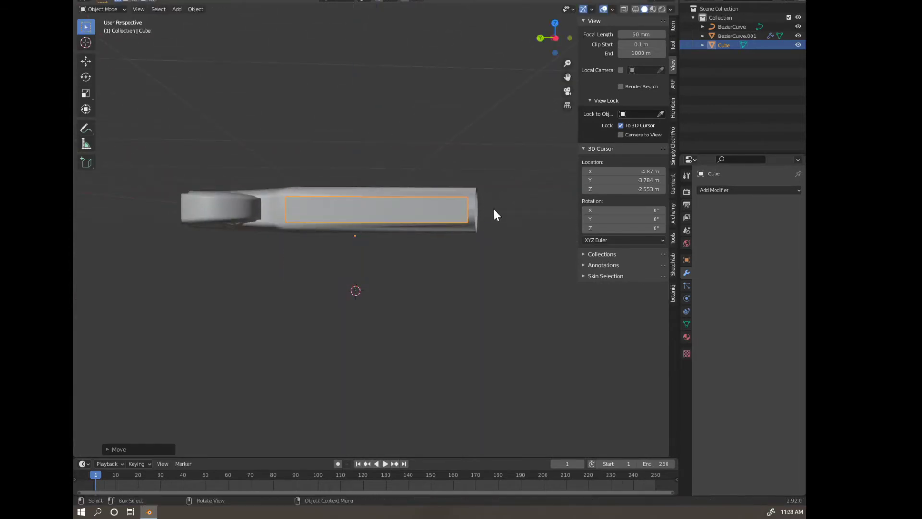
# Set the bar's origin to its geometry and deselect it
pyautogui.moveTo(494, 212); pyautogui.dragTo(494, 271, button='middle')
pyautogui.click(196, 9)
pyautogui.moveTo(255, 30)
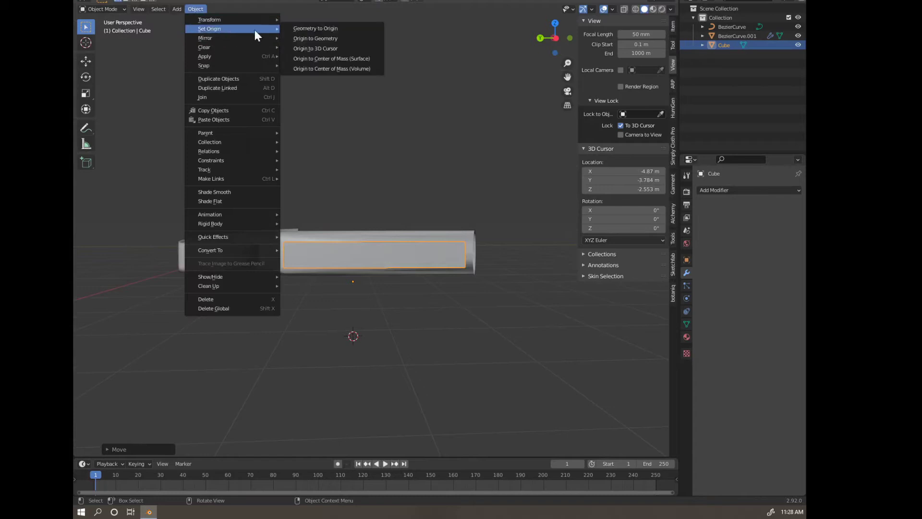
pyautogui.click(321, 42)
pyautogui.click(468, 243)
# Select the bar beside the stem and slide it along the Y axis so it extends past the stem's open end
pyautogui.moveTo(479, 209); pyautogui.dragTo(397, 279, button='middle')
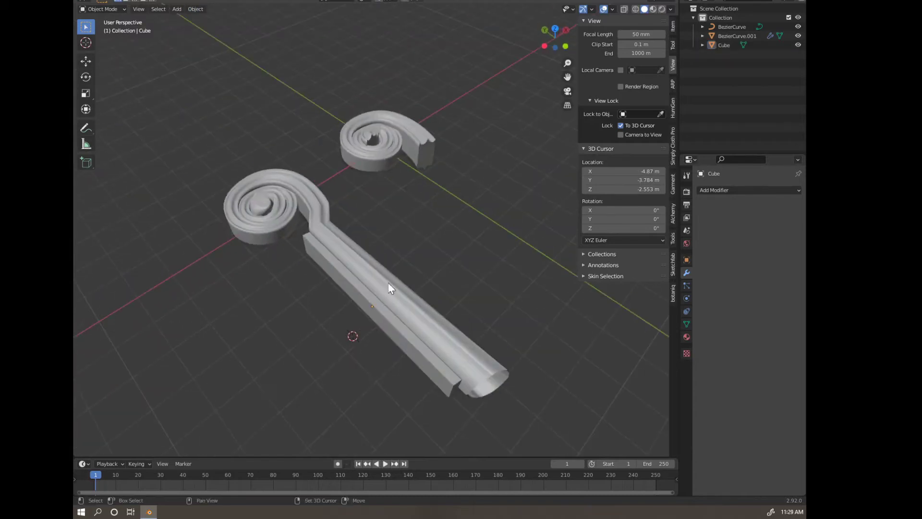
pyautogui.click(453, 238)
pyautogui.moveTo(453, 239); pyautogui.dragTo(397, 254, button='middle')
pyautogui.click(397, 253)
pyautogui.press('g')
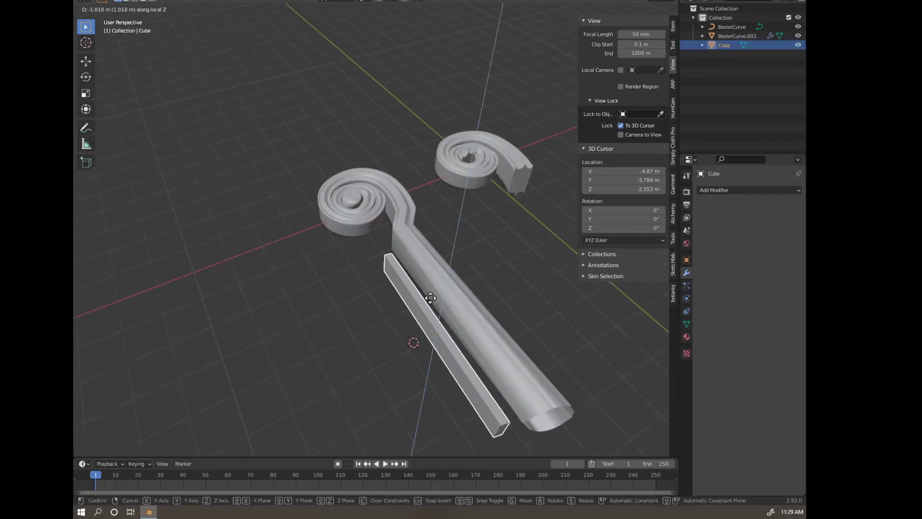
pyautogui.press('y')
pyautogui.click(451, 295)
pyautogui.moveTo(451, 295); pyautogui.dragTo(400, 242, button='middle')
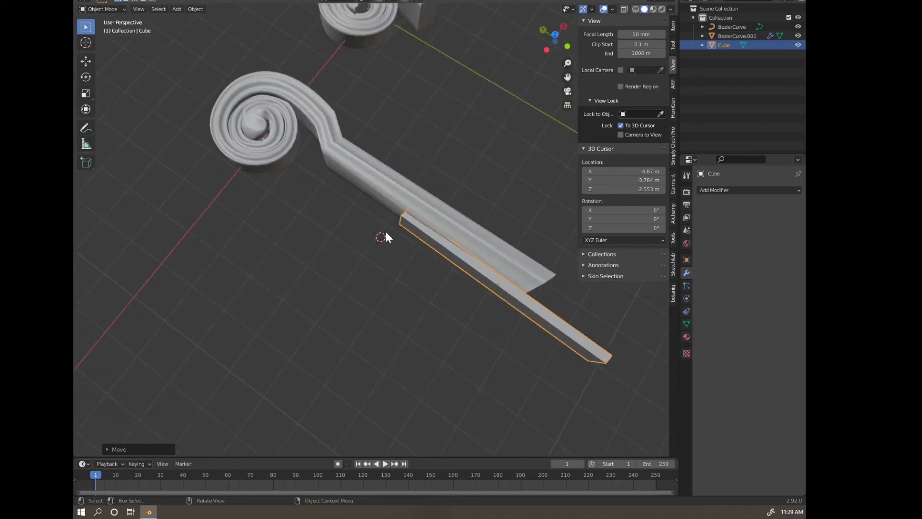